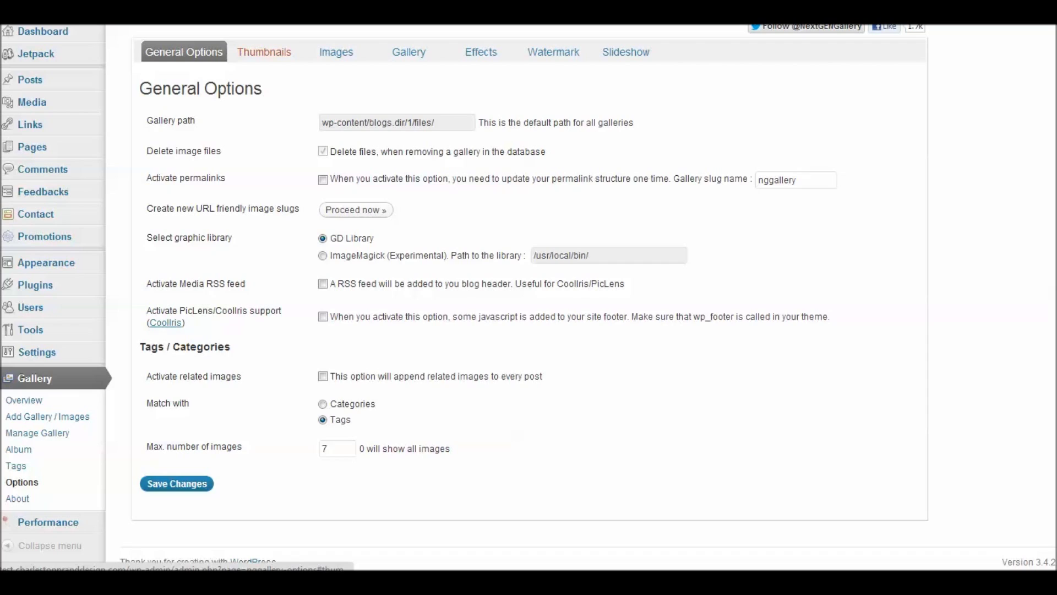
# Show the NextGEN thumbnail settings: 100 x 75 pixels, fixed dimension on, 100% quality.
pyautogui.click(264, 51)
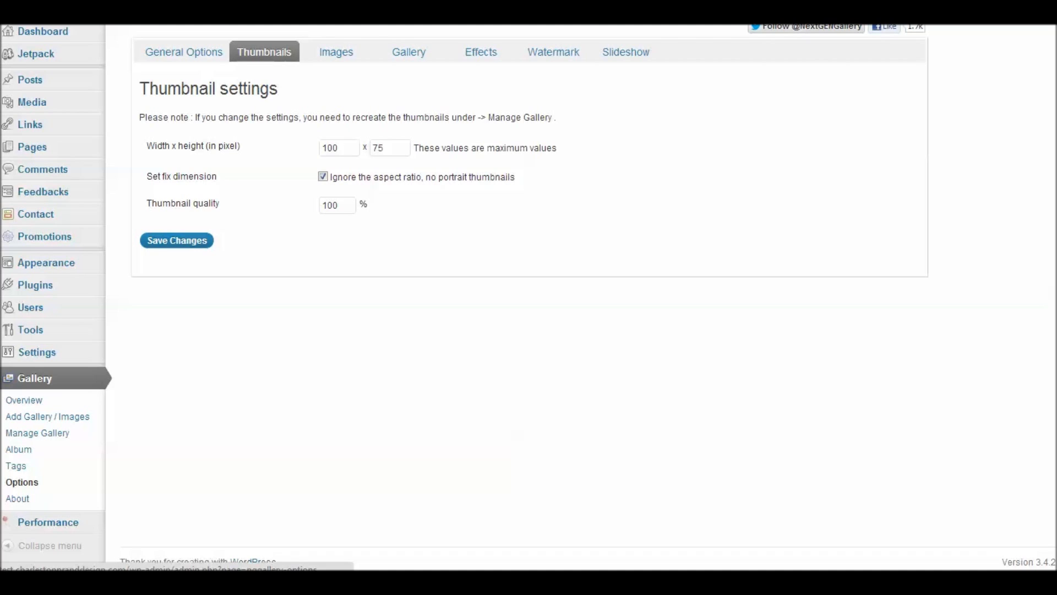
# Review the NextGEN image settings, with images resized to 800 x 600 at 85% quality.
pyautogui.click(335, 52)
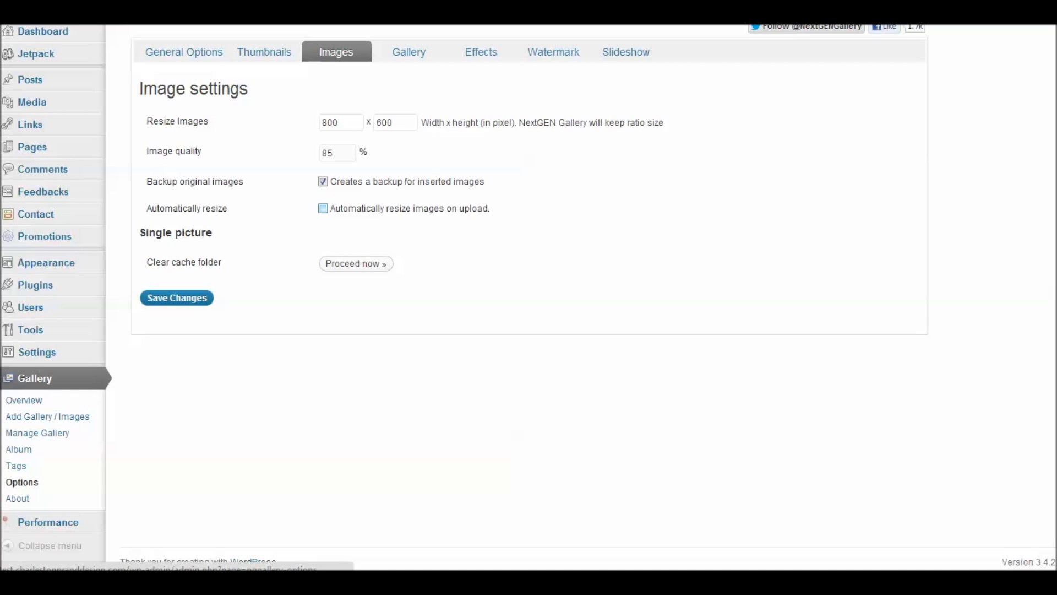
pyautogui.click(408, 52)
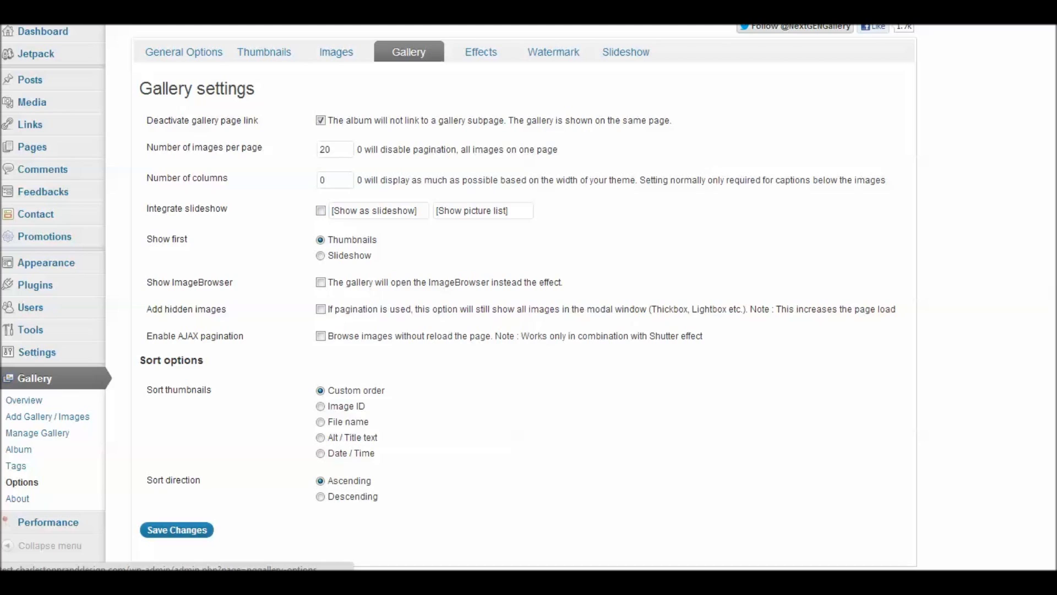
# Try 2 as the gallery's Number of columns, then restore it to 0.
pyautogui.doubleClick(322, 180)
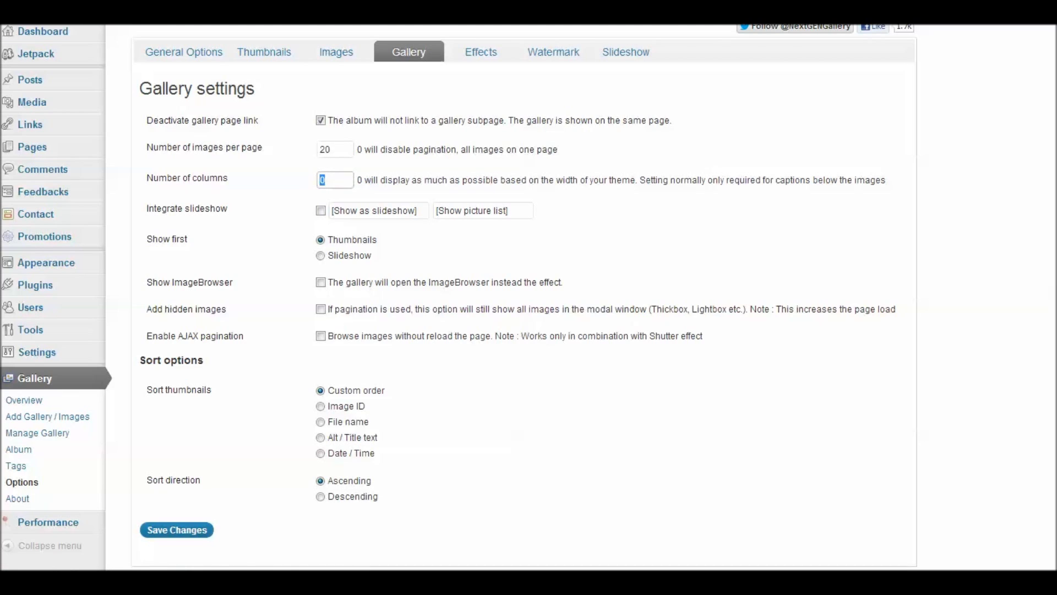
pyautogui.write('2')
pyautogui.press('BackSpace')
pyautogui.write('0')
# Check the thumbnail effect list and keep Shutter as the JavaScript effect.
pyautogui.moveTo(459, 54)
pyautogui.click(480, 51)
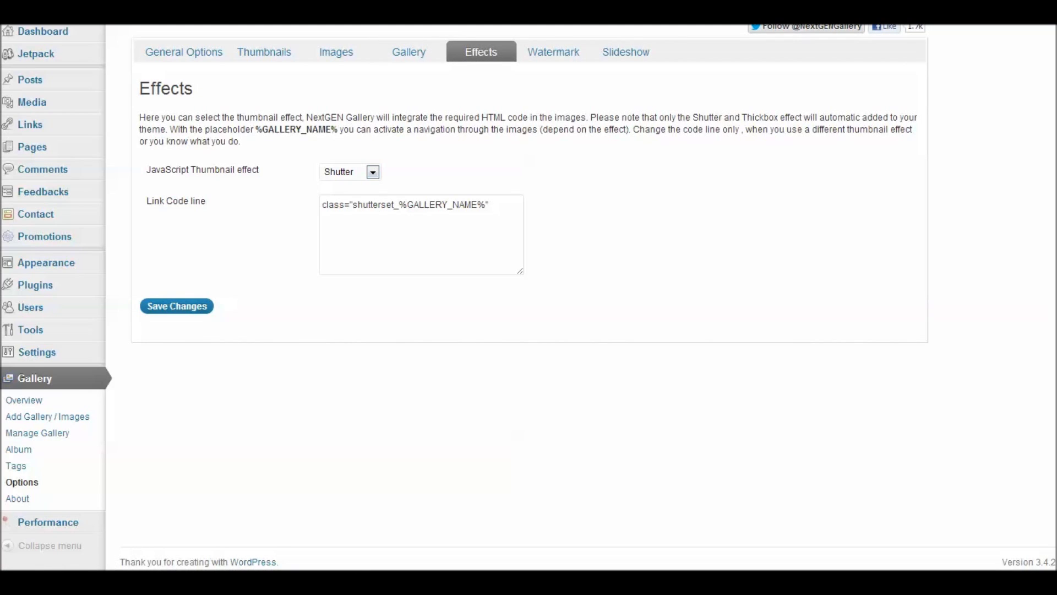
pyautogui.click(373, 172)
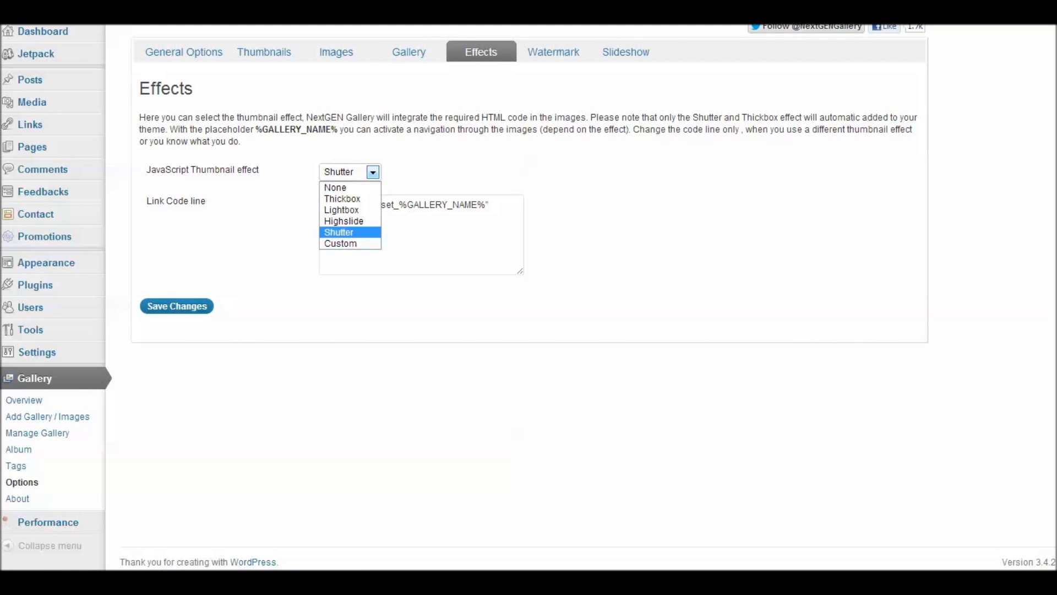
pyautogui.press('Escape')
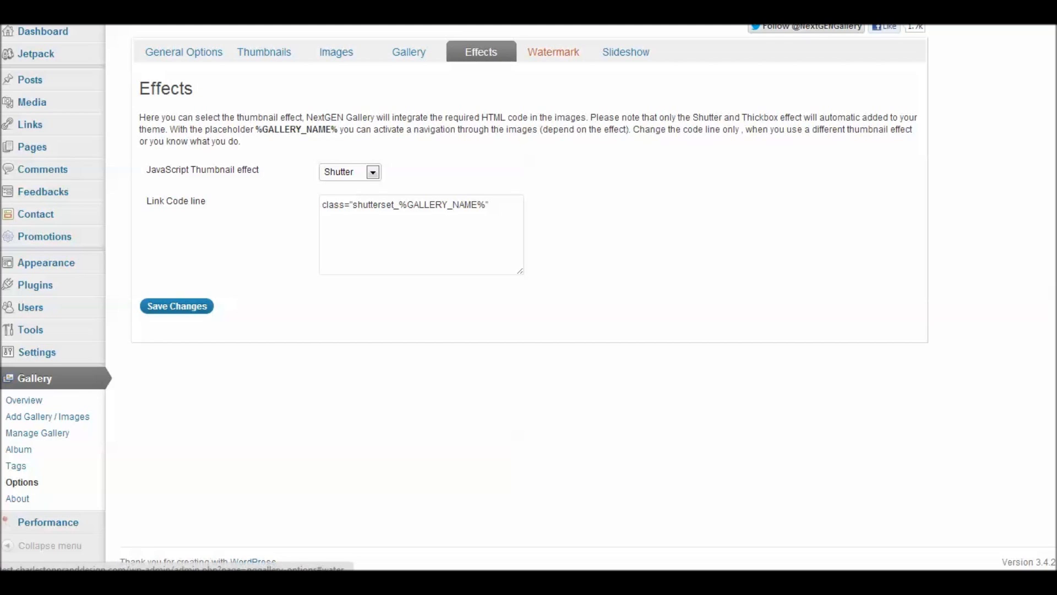
pyautogui.click(553, 52)
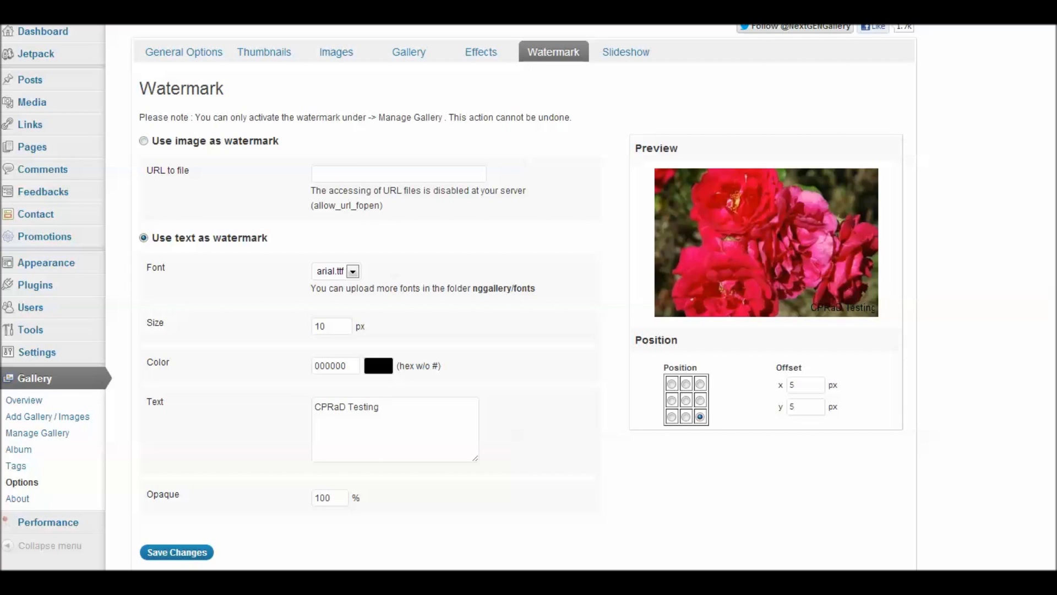
# Inspect the watermark URL, font list and text, keeping 'CPRaD Testing' in arial.ttf.
pyautogui.click(398, 174)
pyautogui.click(352, 270)
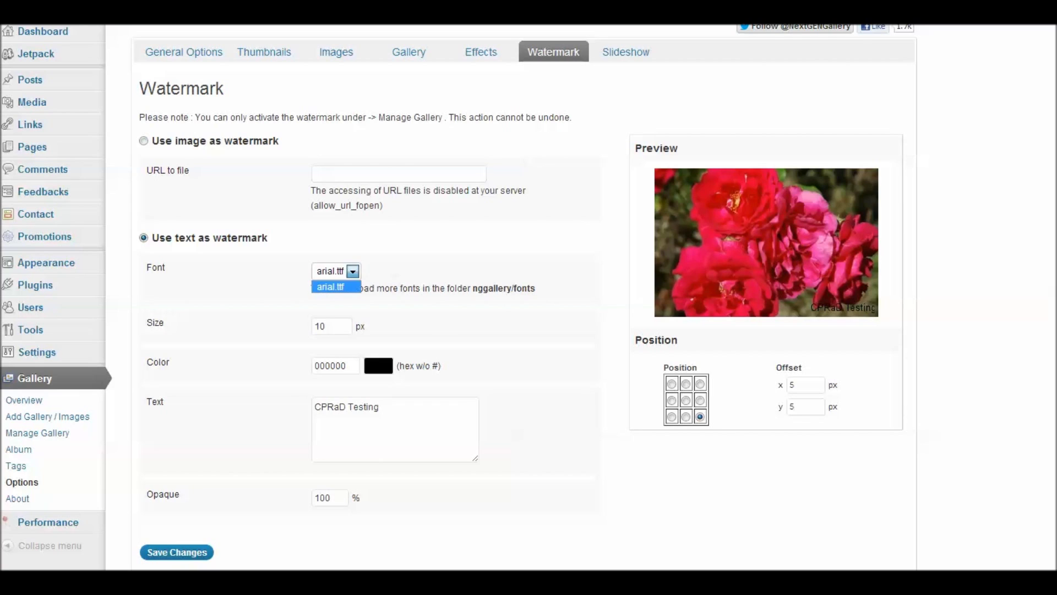
pyautogui.click(331, 284)
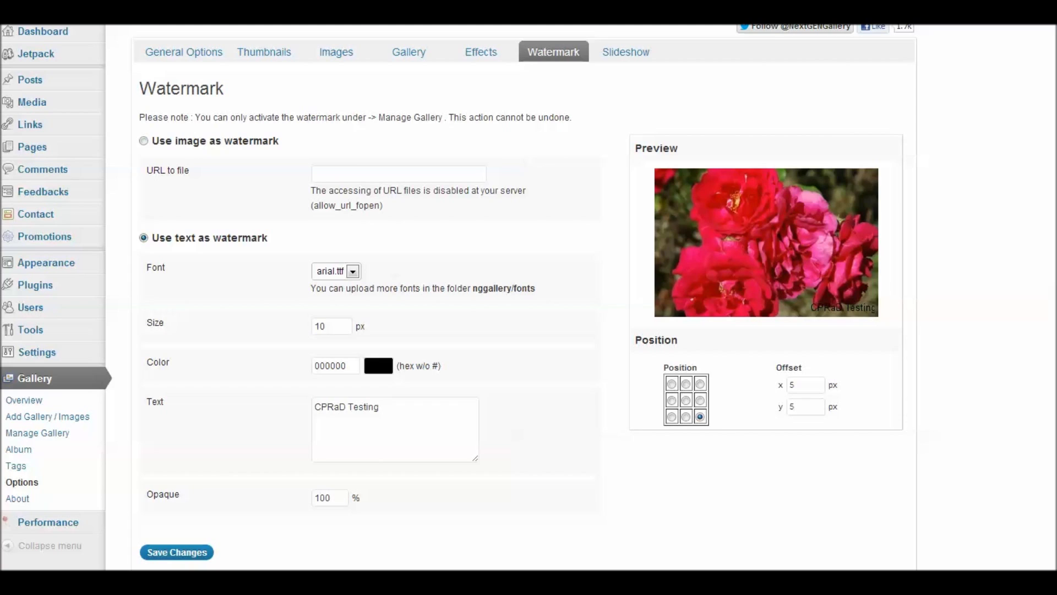
pyautogui.tripleClick(347, 407)
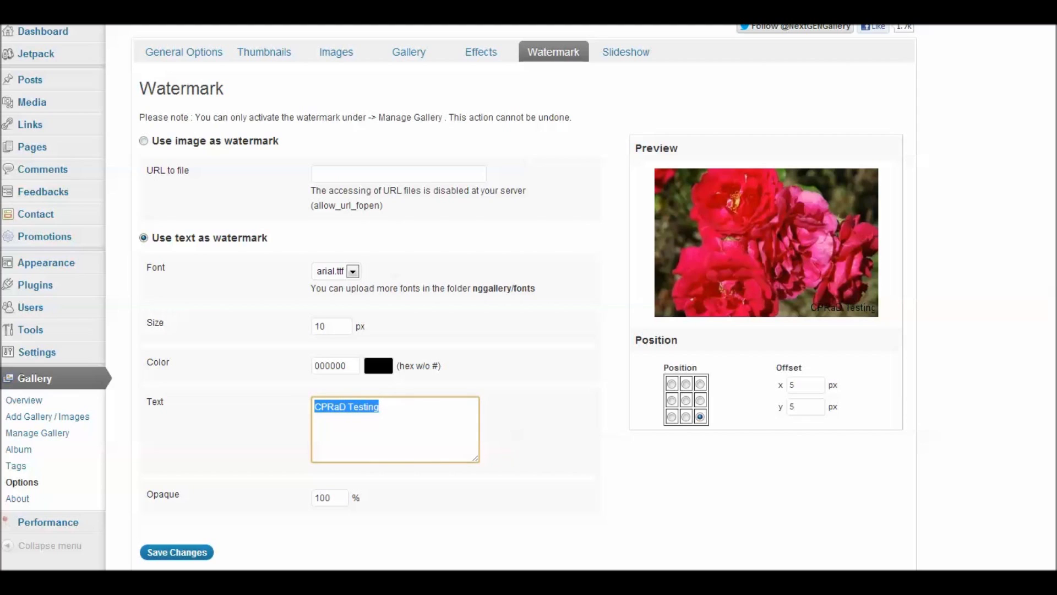
# Scroll through the slideshow options, then go to Add Gallery / Images.
pyautogui.click(625, 52)
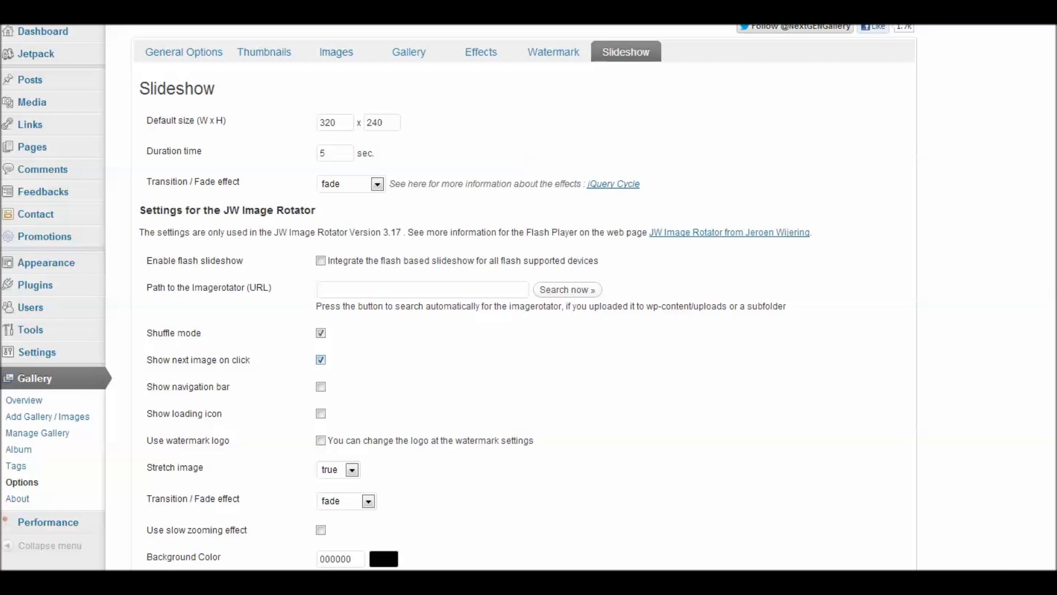
pyautogui.scroll(-3, 459, 297)
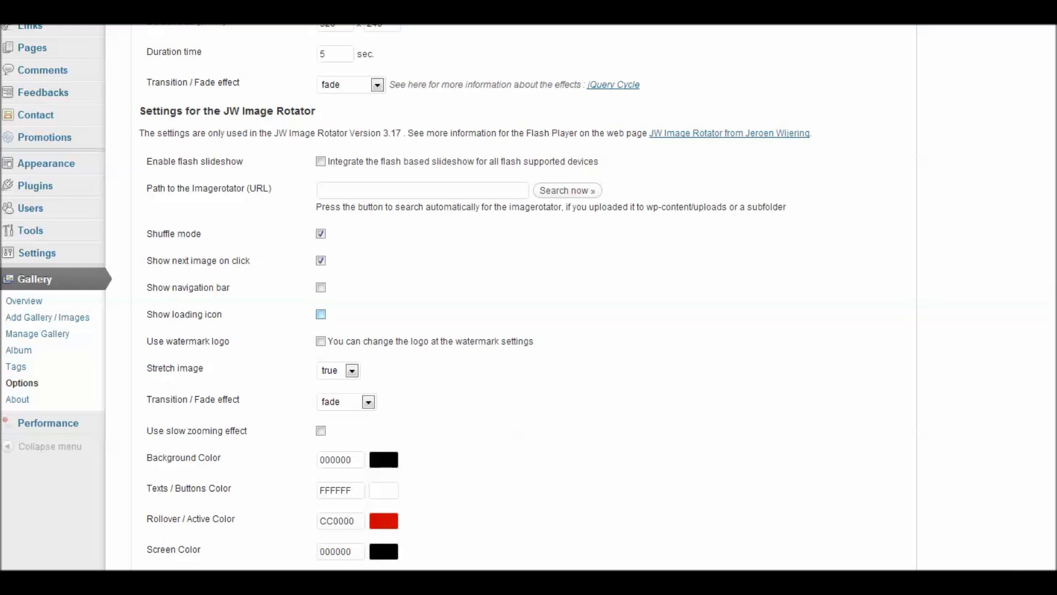
pyautogui.scroll(-3, 529, 297)
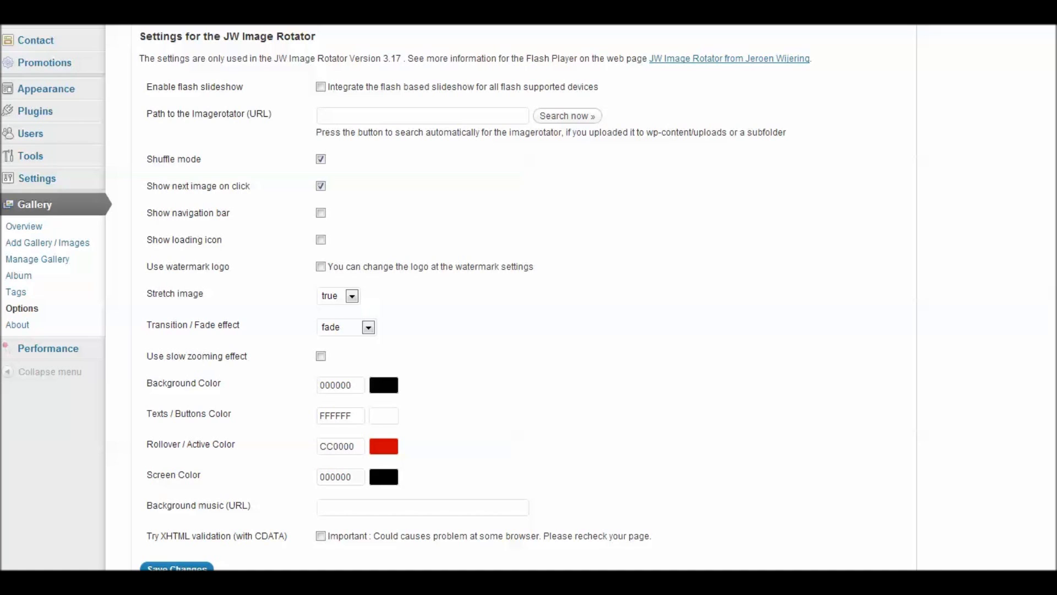
pyautogui.scroll(-3, 528, 297)
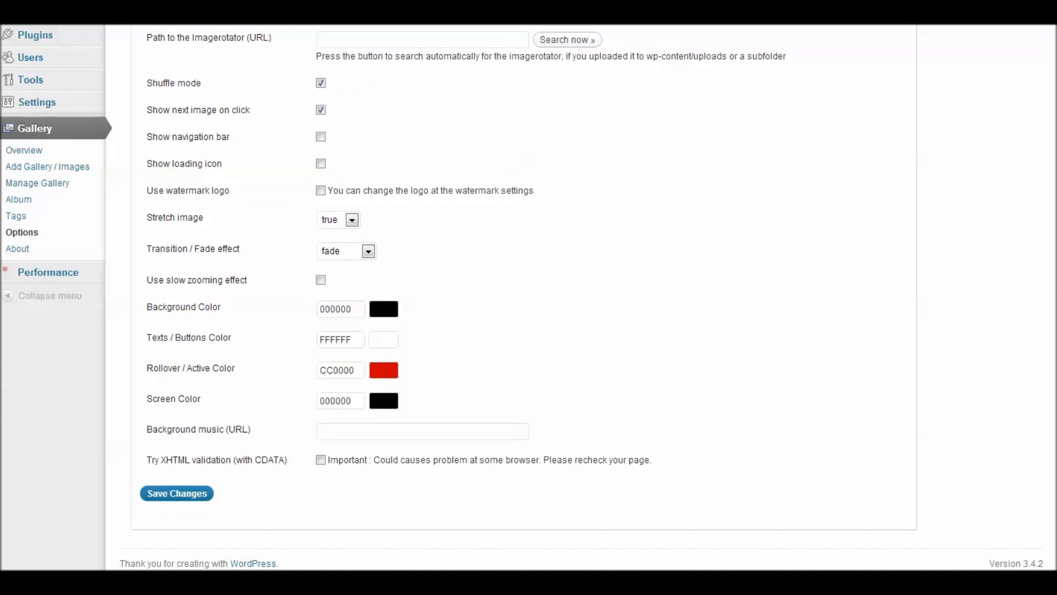
pyautogui.scroll(5, 528, 298)
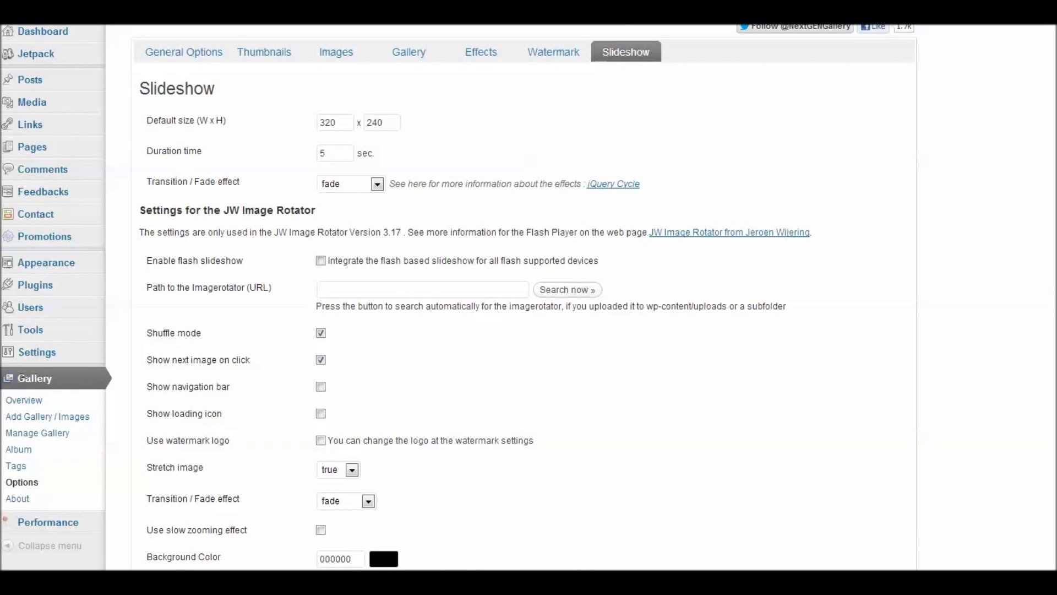
pyautogui.click(47, 416)
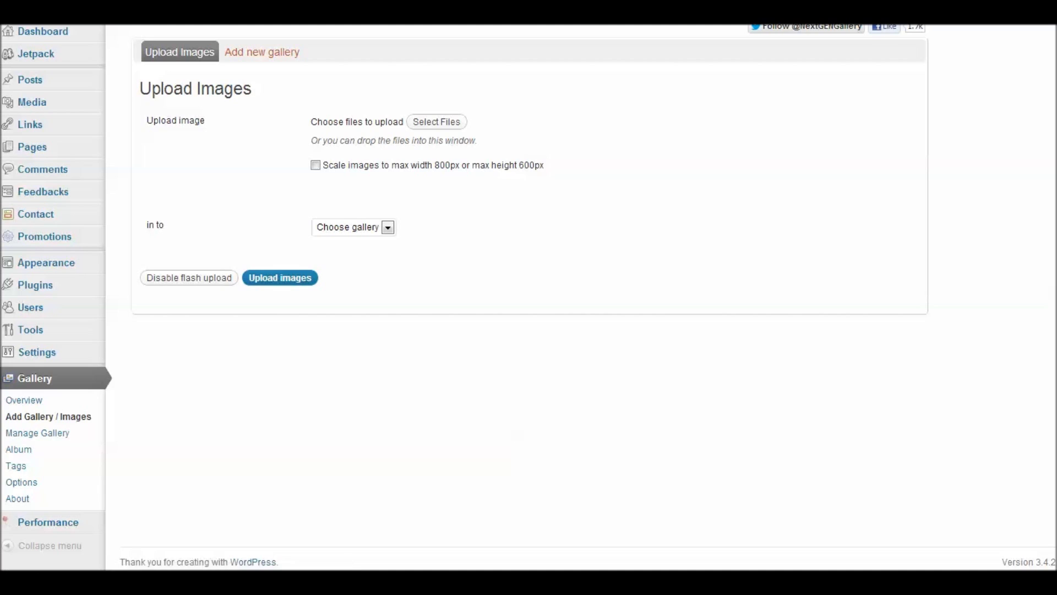
# Create a new gallery named 'Yellow Roses'.
pyautogui.click(262, 51)
pyautogui.click(389, 123)
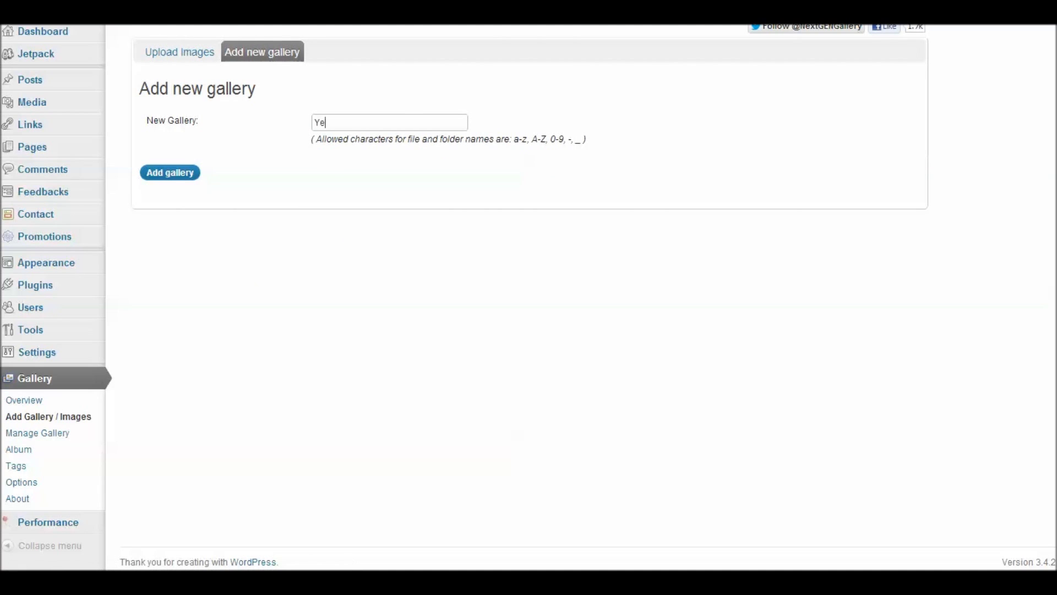
pyautogui.write('llow Roses')
pyautogui.press('Return')
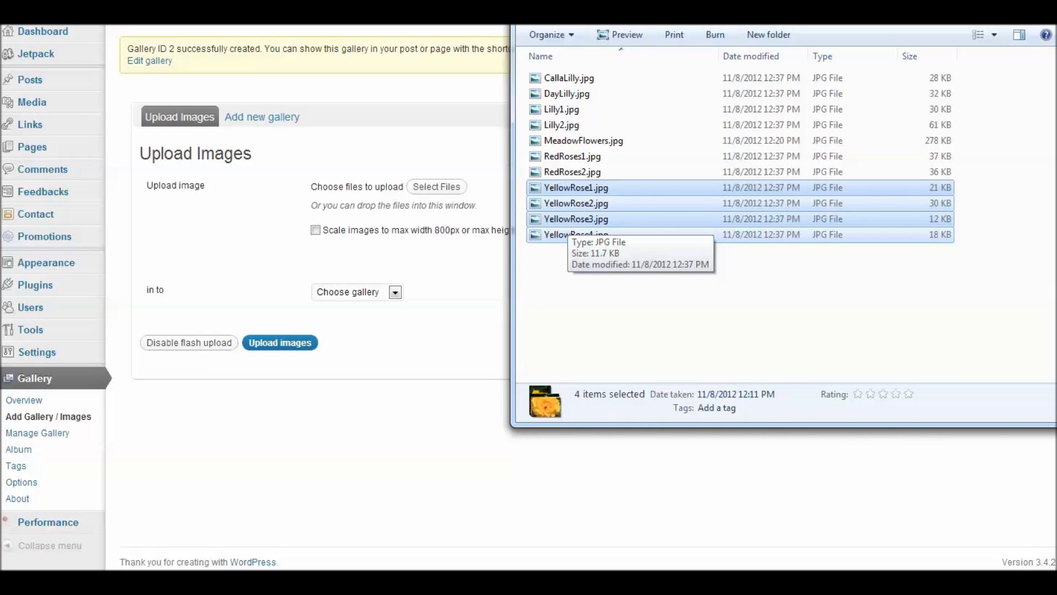
# Upload the four YellowRose images into the 2 - Yellow Roses gallery.
pyautogui.moveTo(572, 234); pyautogui.dragTo(356, 246)
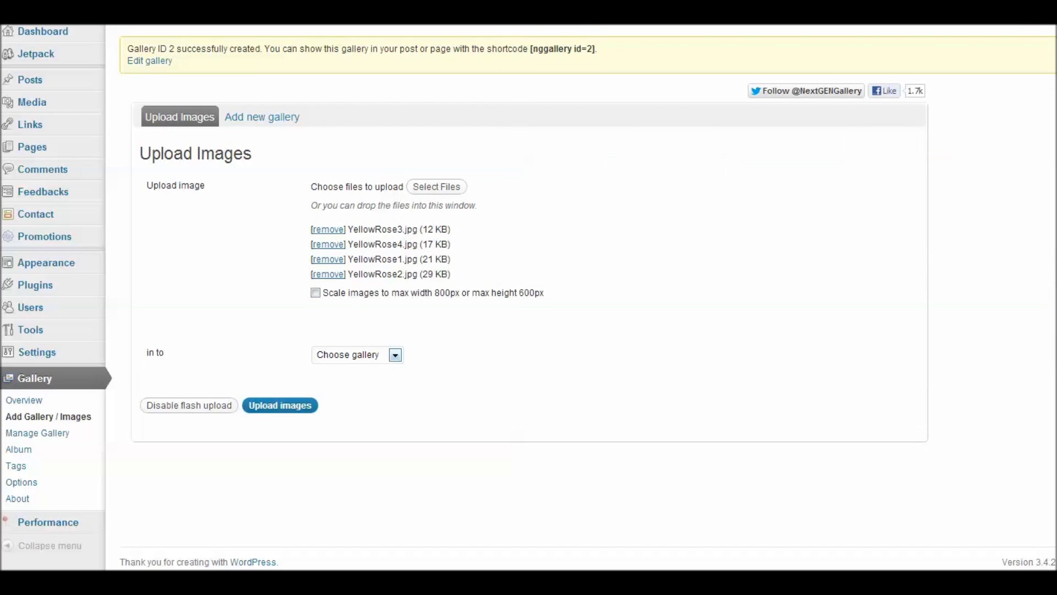
pyautogui.click(357, 354)
pyautogui.click(347, 382)
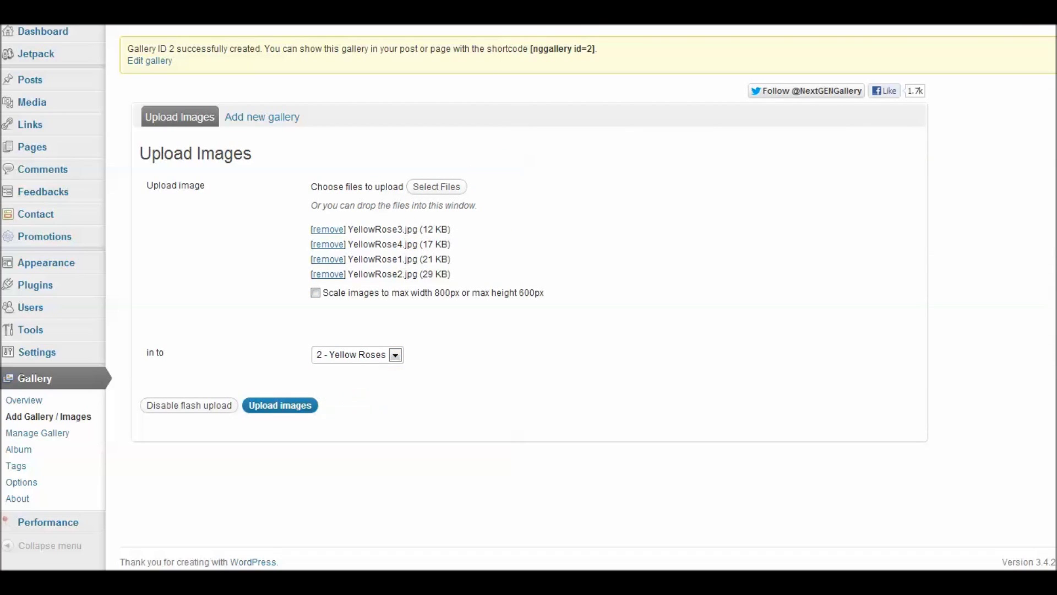
pyautogui.click(280, 406)
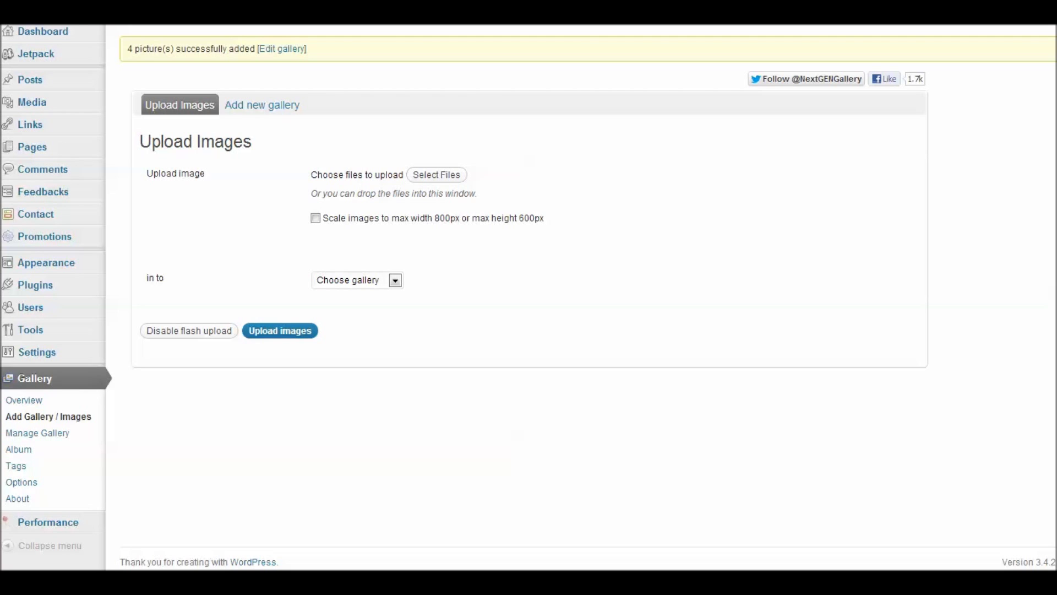
pyautogui.click(37, 433)
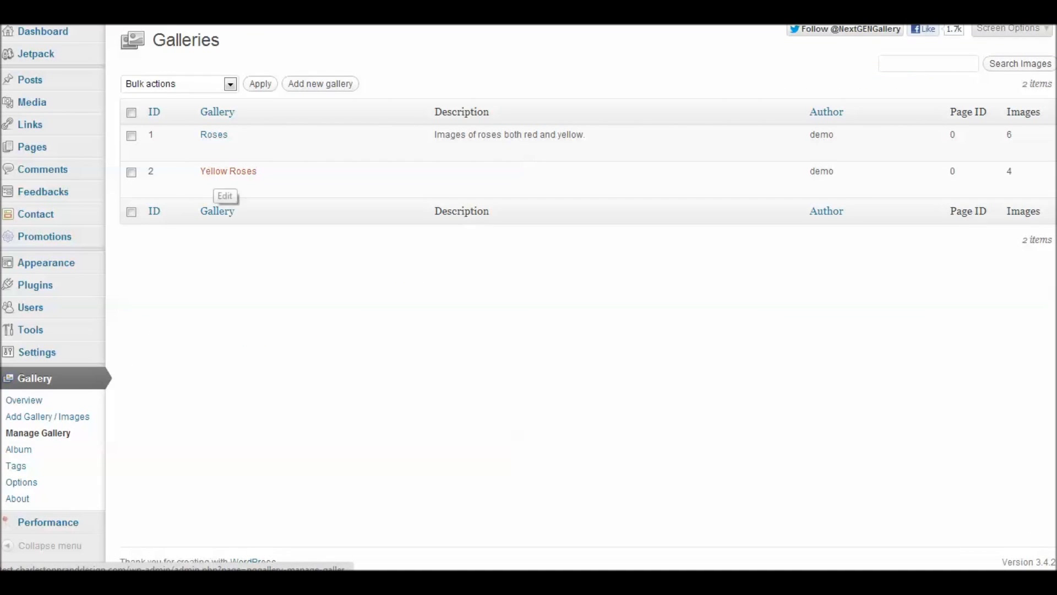
# Open the Yellow Roses gallery and enter the description 'Images of Yellow Roses'.
pyautogui.click(227, 172)
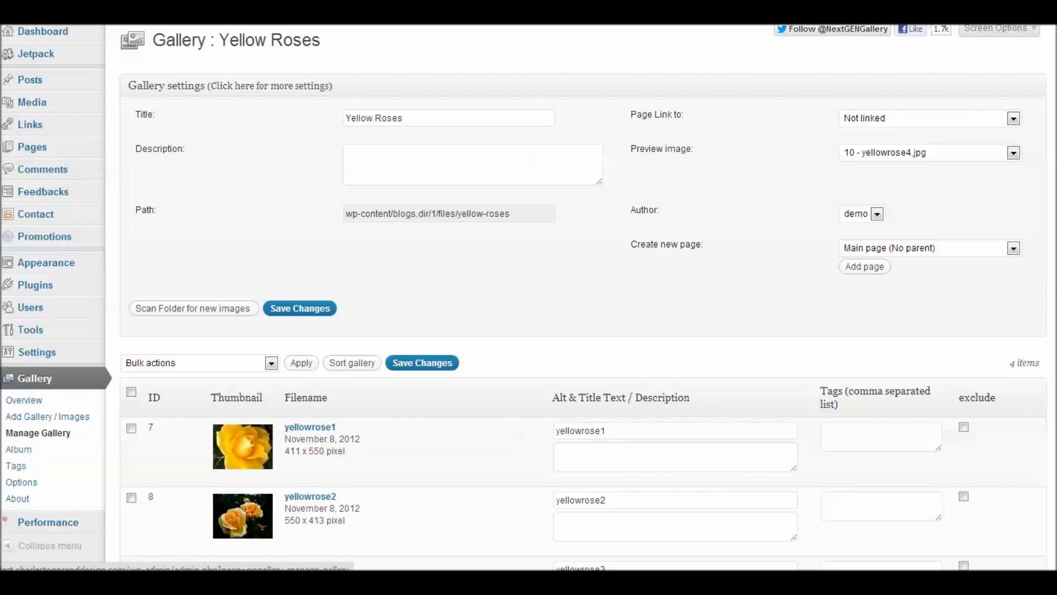
pyautogui.click(473, 164)
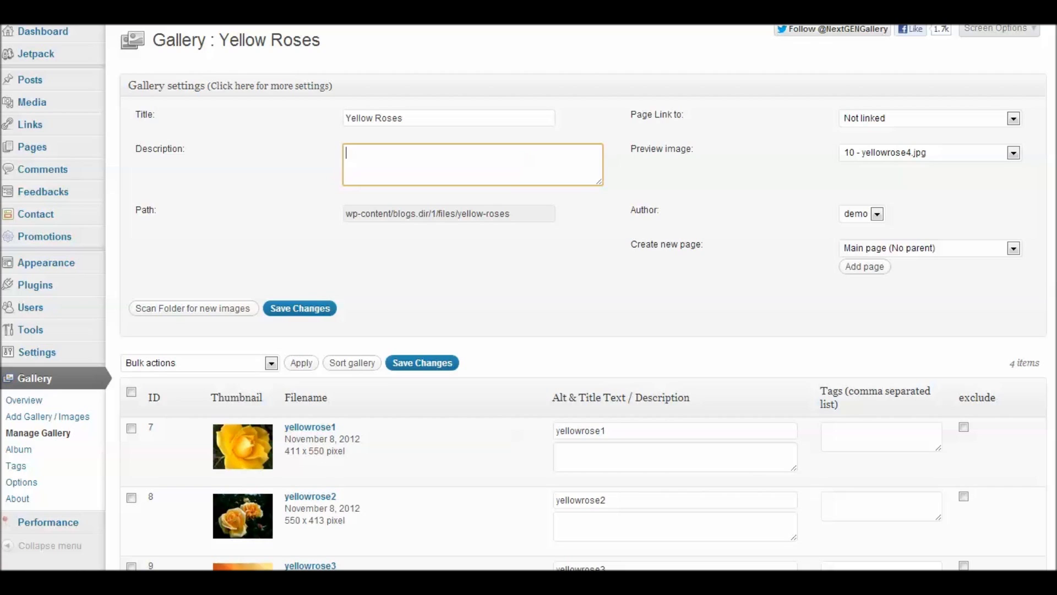
pyautogui.write('Images of Yellow Roses')
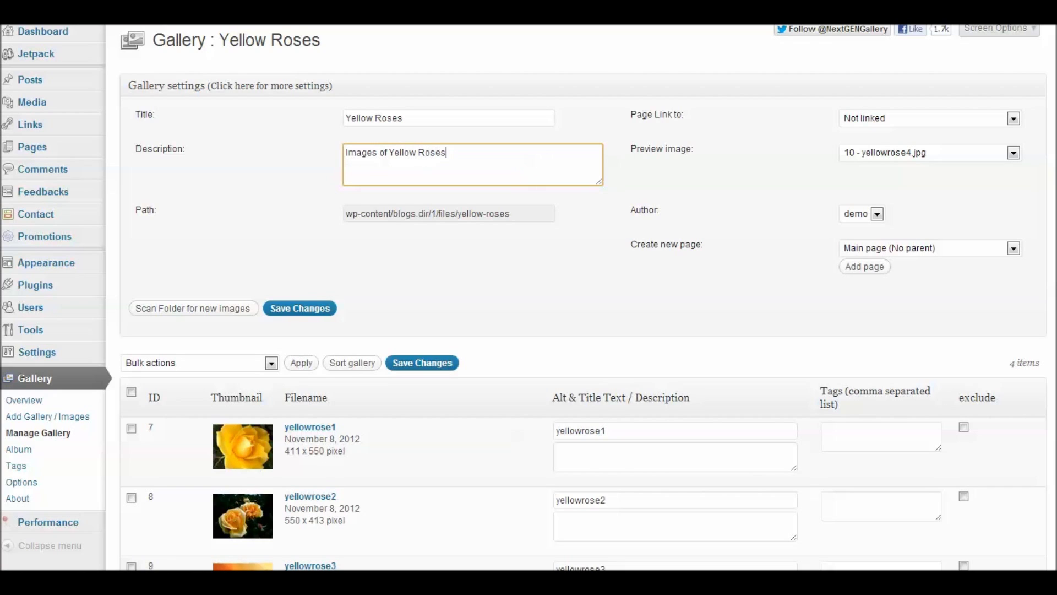
pyautogui.moveTo(386, 448)
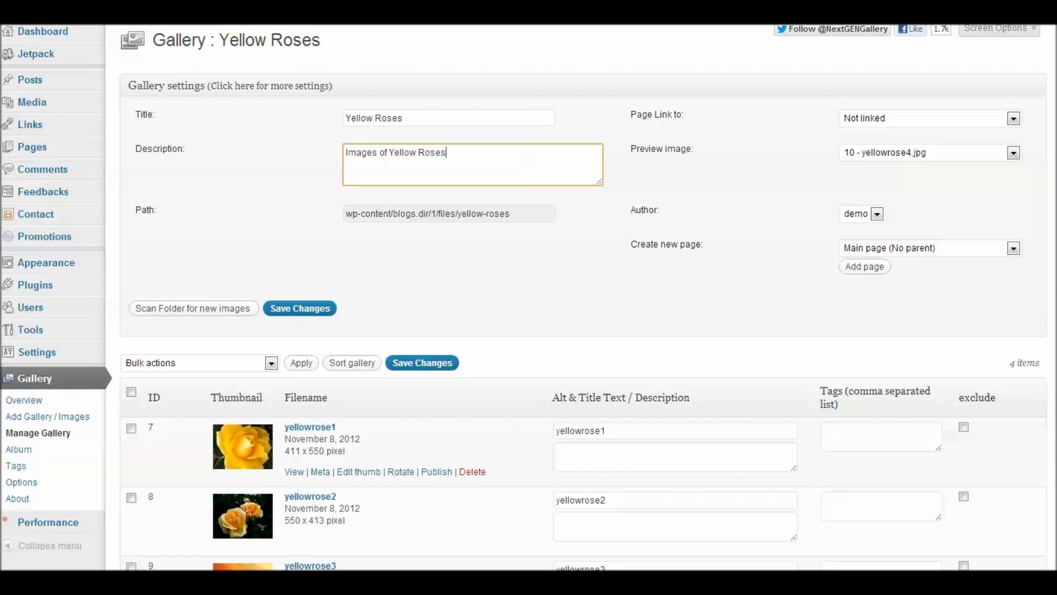
pyautogui.scroll(-3, 529, 330)
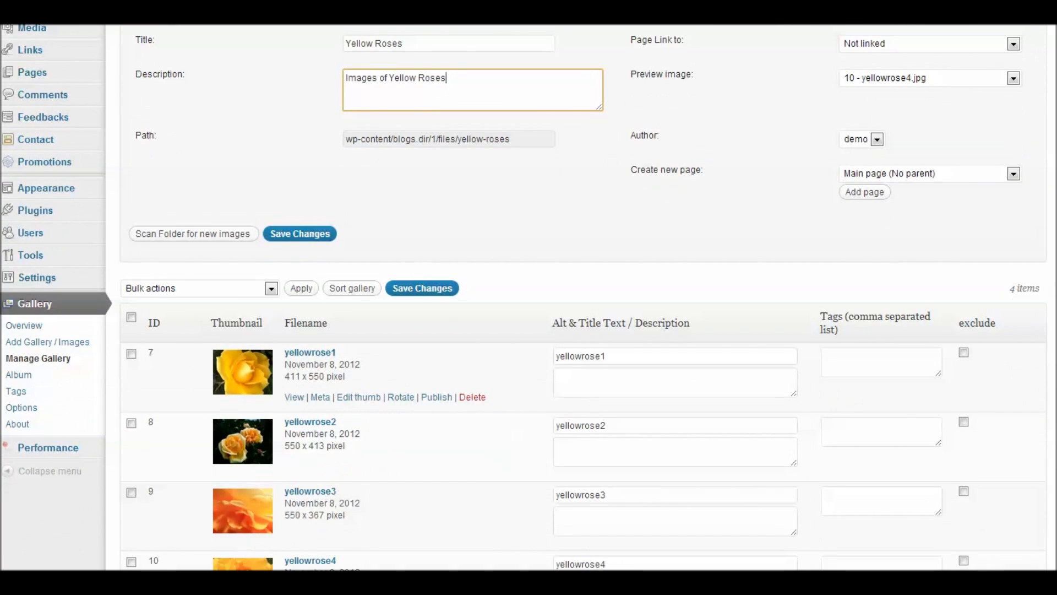
# Give the Yellow Roses images titles like 'Lovely Yellow Rose', descriptions and rose tags.
pyautogui.doubleClick(580, 356)
pyautogui.write('Lovely R')
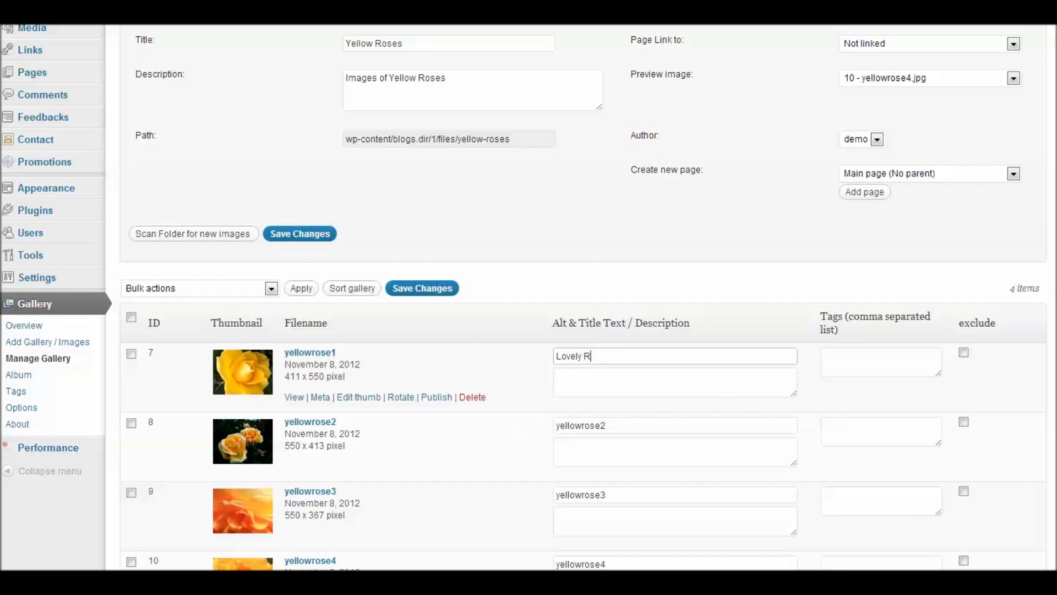
pyautogui.press('BackSpace')
pyautogui.write('Yellow Rose')
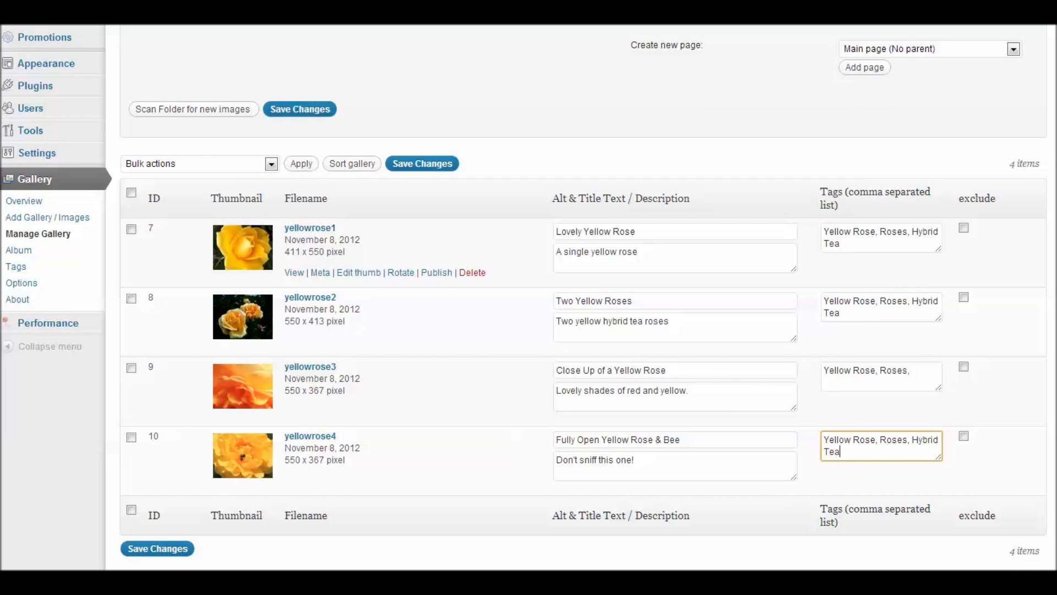
pyautogui.tripleClick(597, 252)
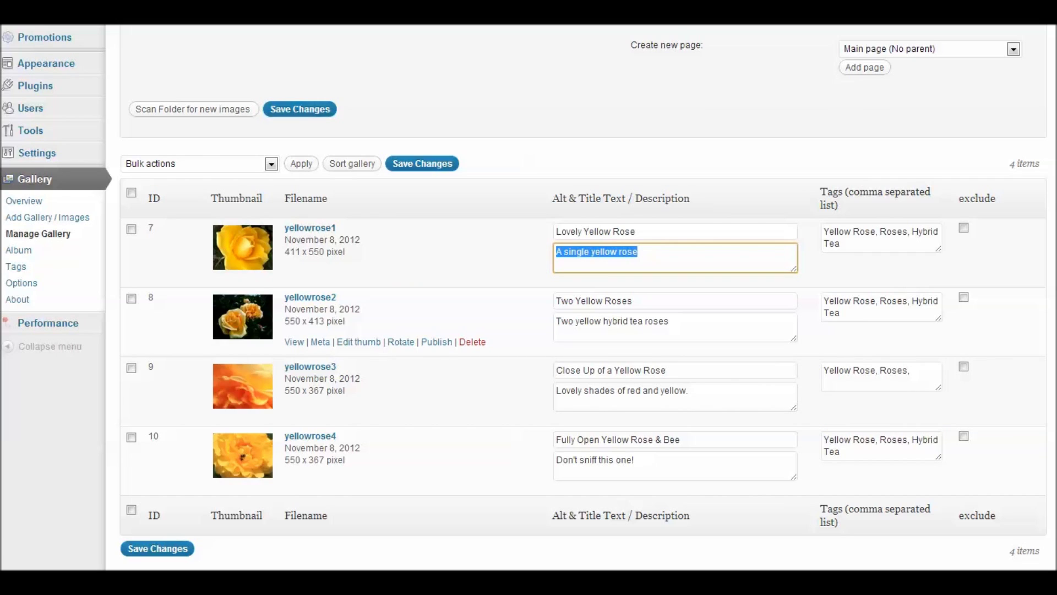
pyautogui.tripleClick(595, 301)
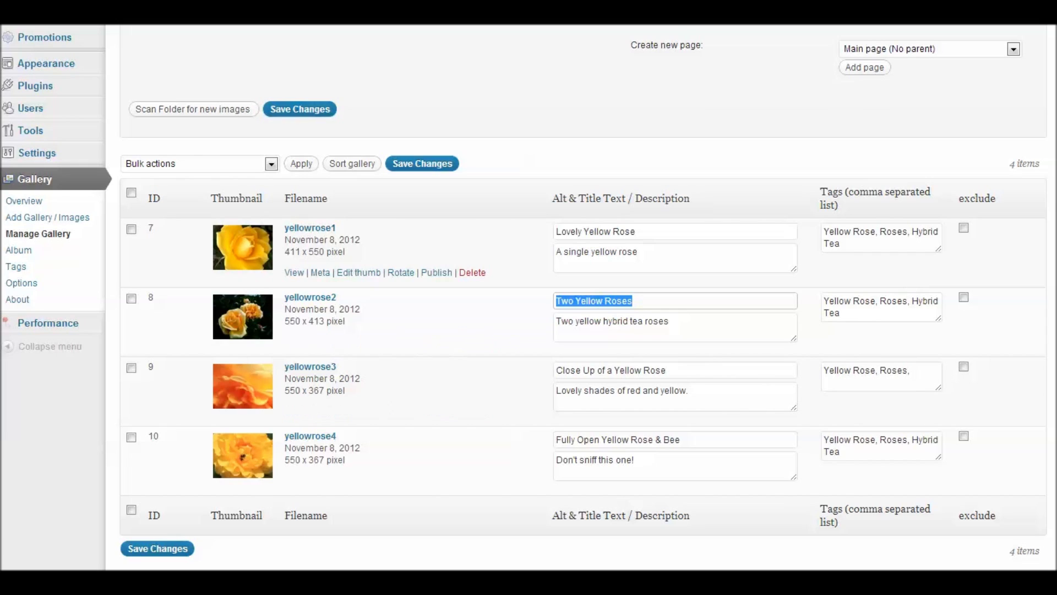
pyautogui.click(840, 243)
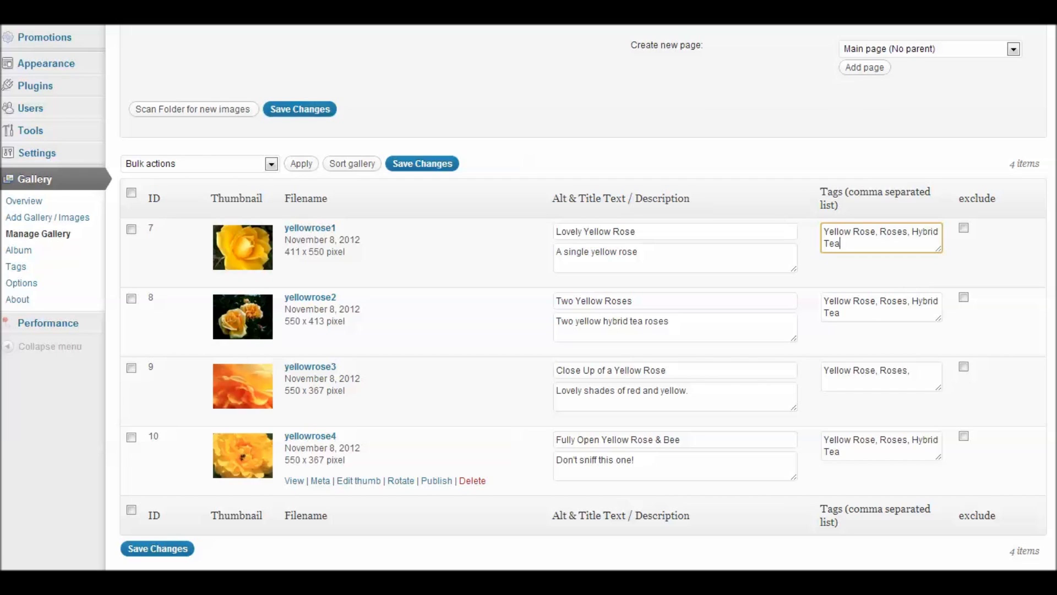
pyautogui.click(352, 163)
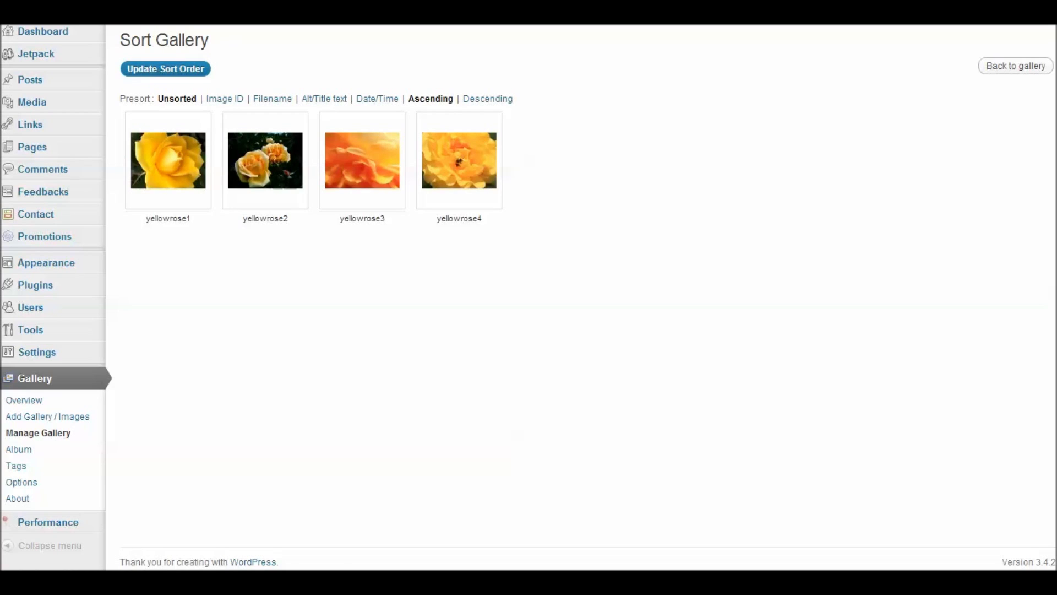
# Move yellowrose4 ahead of yellowrose3 and save the new sort order.
pyautogui.click(436, 187)
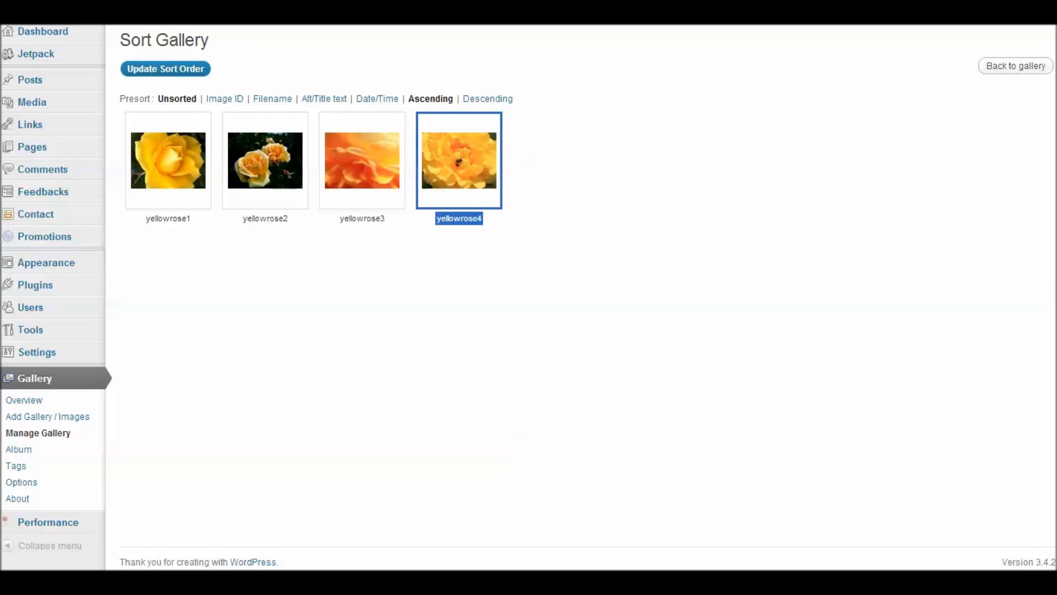
pyautogui.moveTo(436, 187); pyautogui.dragTo(362, 165)
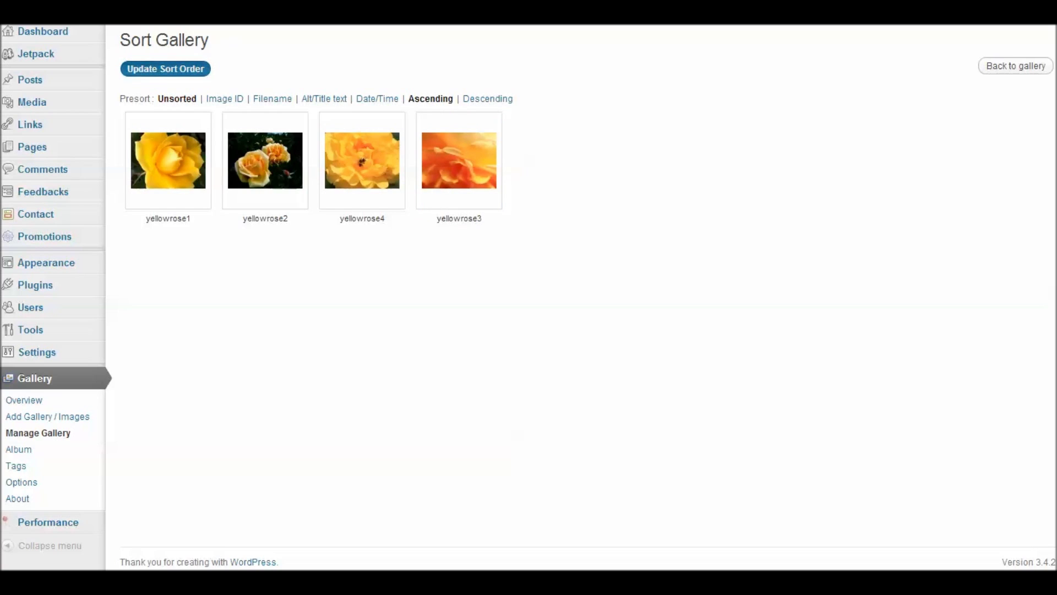
pyautogui.click(165, 69)
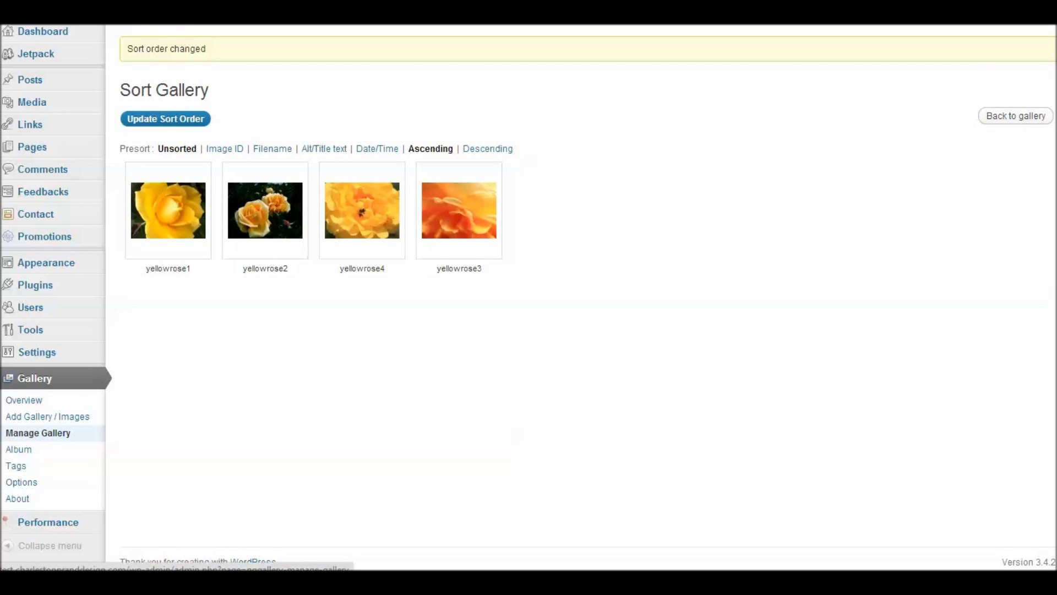
pyautogui.click(38, 433)
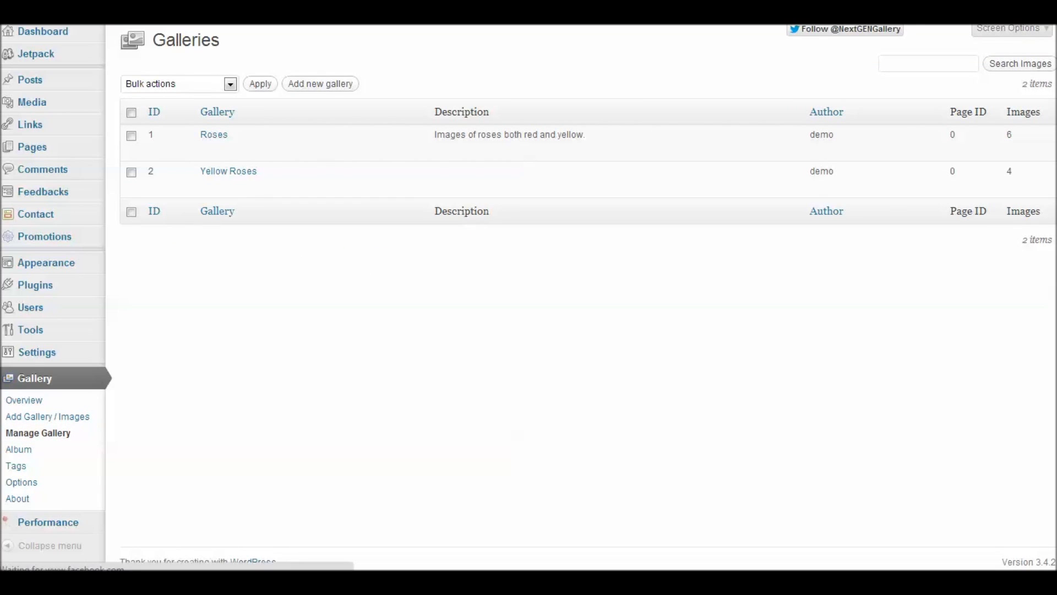
# Recrop the yellowrose1 thumbnail in the Yellow Roses gallery to the rose's centre, then close the editor.
pyautogui.click(228, 172)
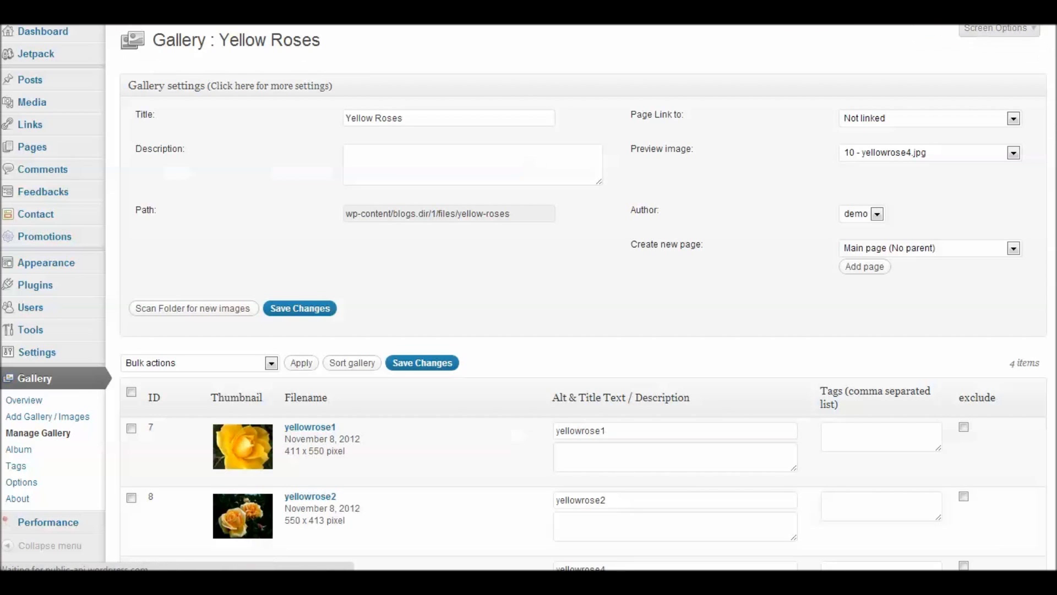
pyautogui.scroll(-3, 358, 471)
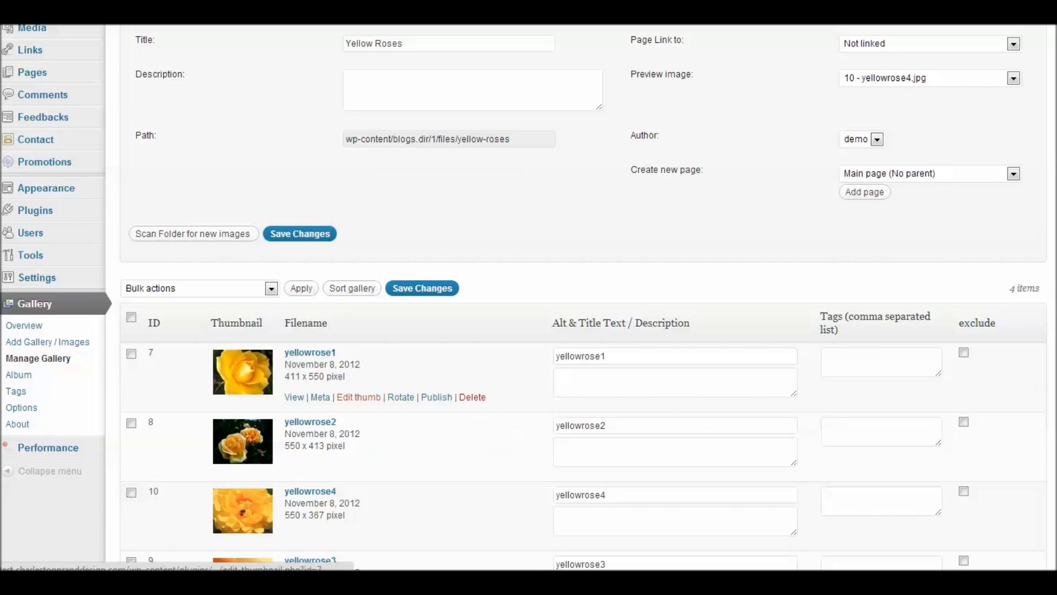
pyautogui.click(358, 397)
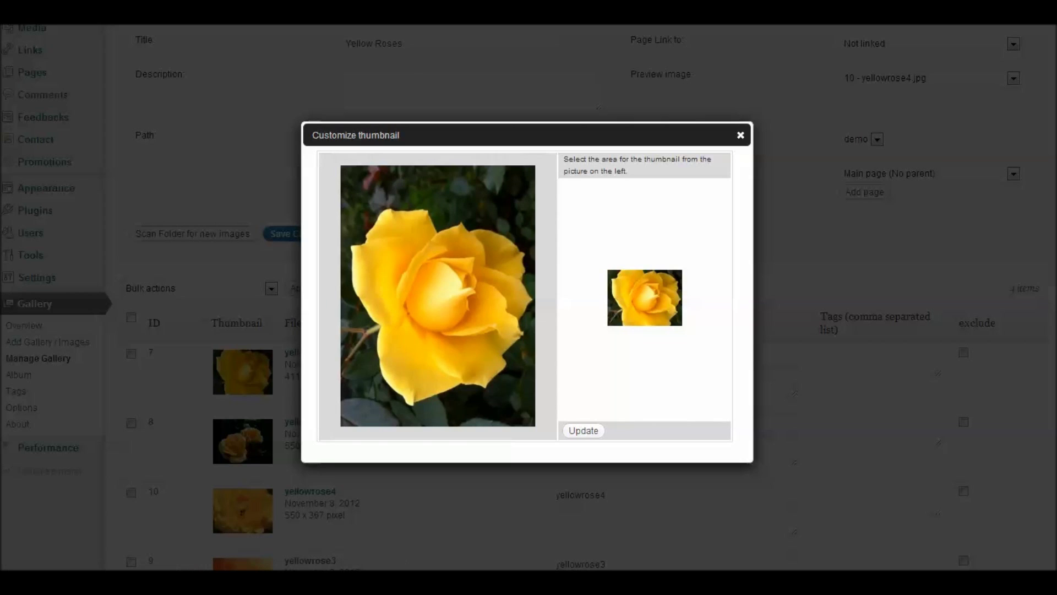
pyautogui.moveTo(395, 247); pyautogui.dragTo(474, 322)
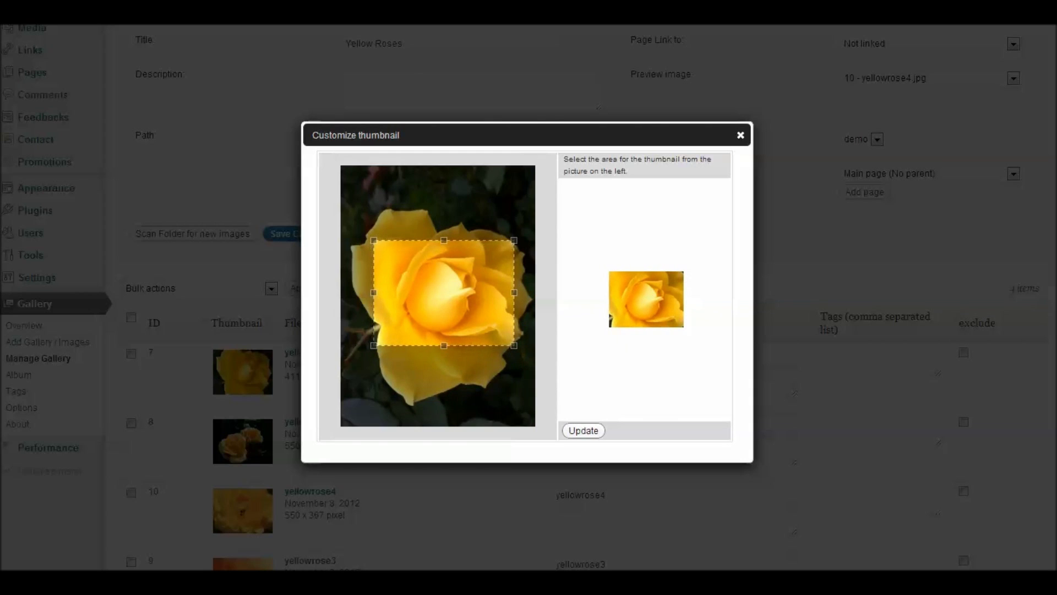
pyautogui.click(583, 430)
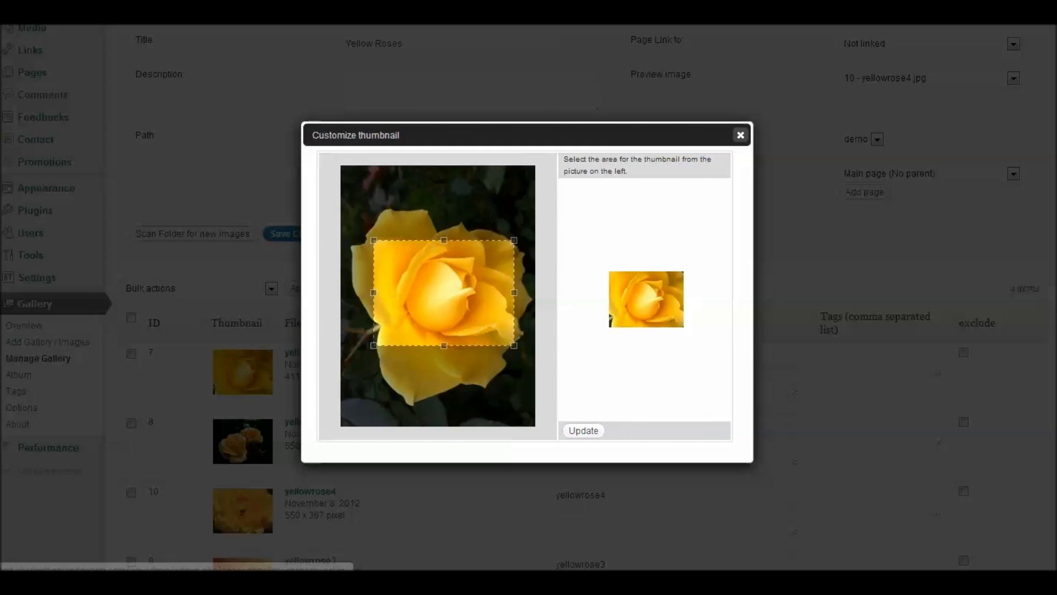
pyautogui.click(740, 135)
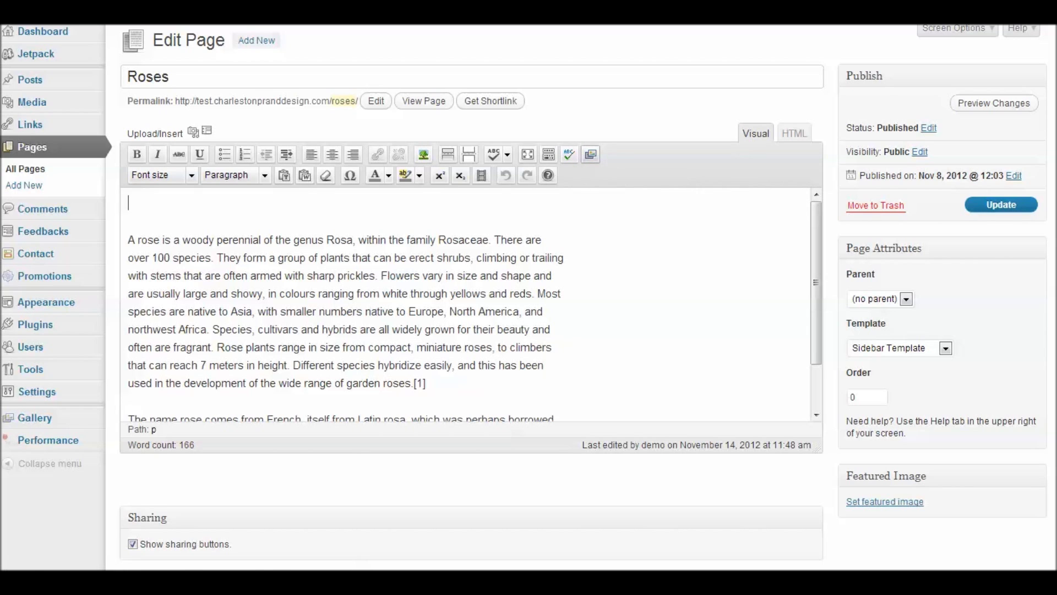
# Launch the NextGEN Gallery insert dialog from the Roses page editor toolbar.
pyautogui.click(590, 154)
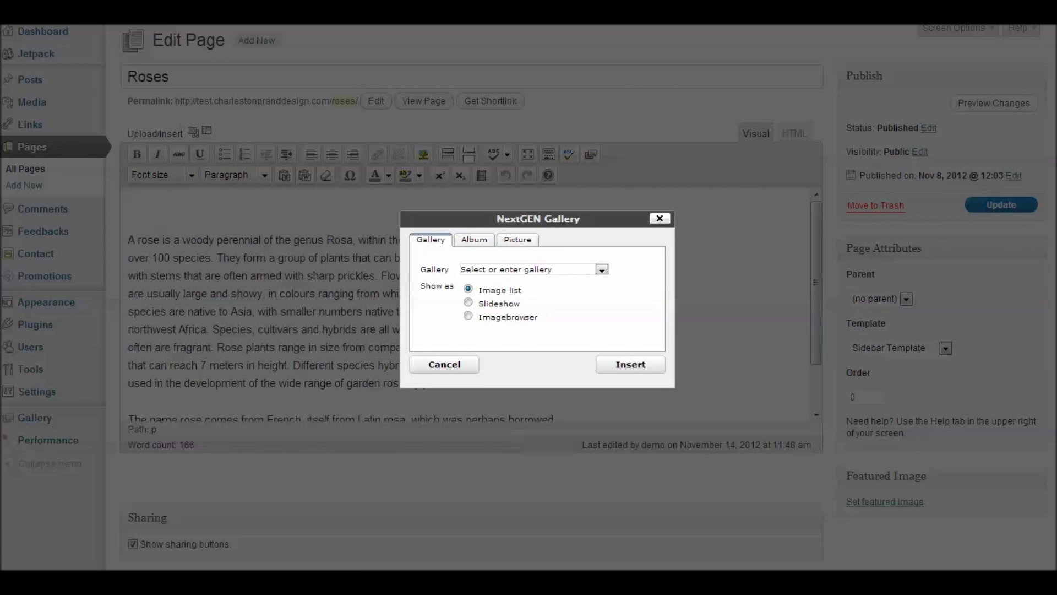
# Insert gallery '1 - Roses' as an image list ([nggallery id=1]) and update the page.
pyautogui.click(602, 269)
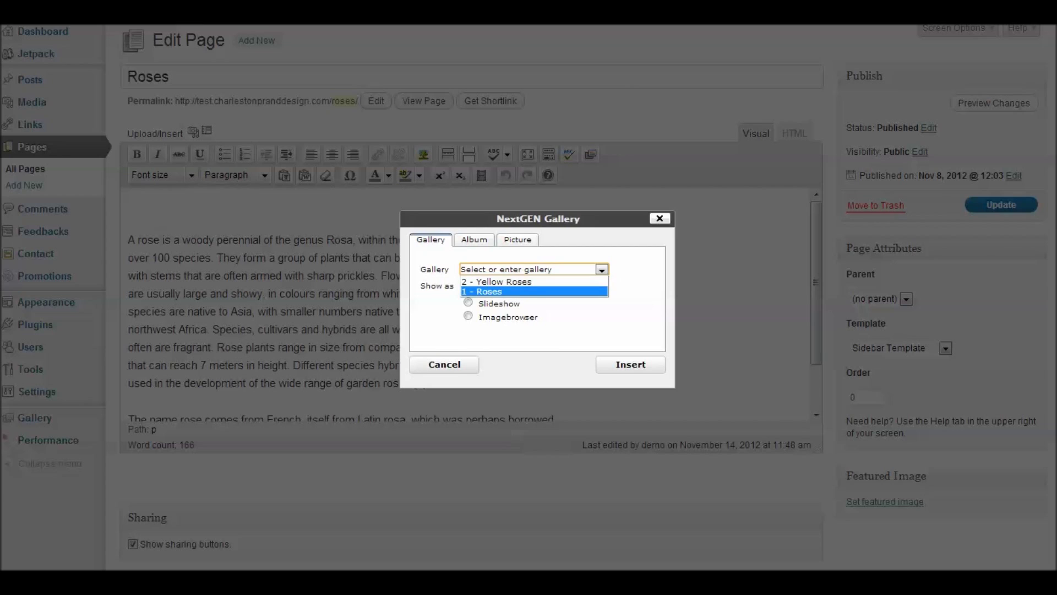
pyautogui.press('Return')
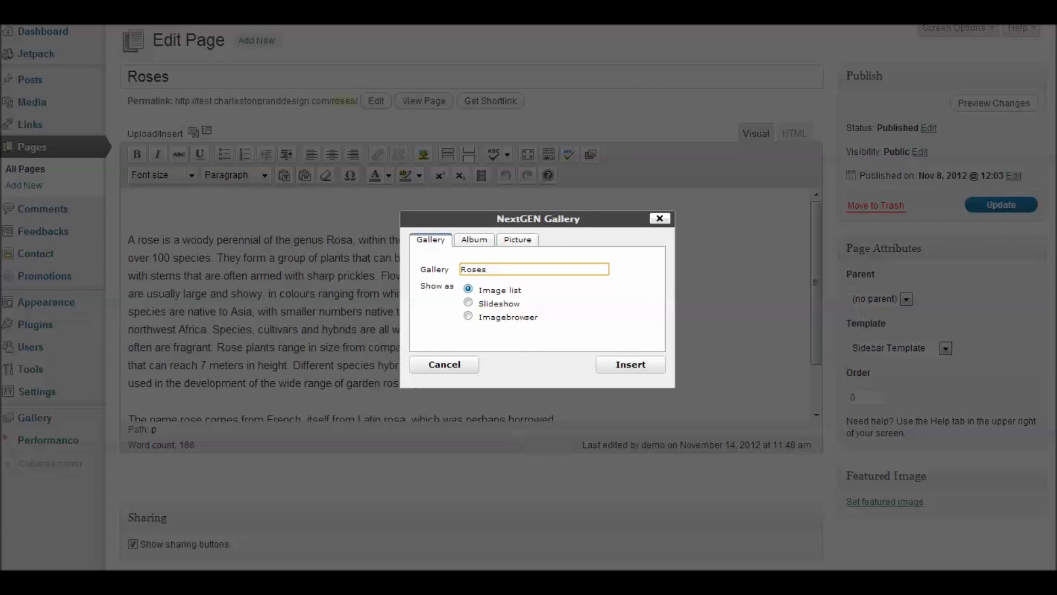
pyautogui.click(630, 364)
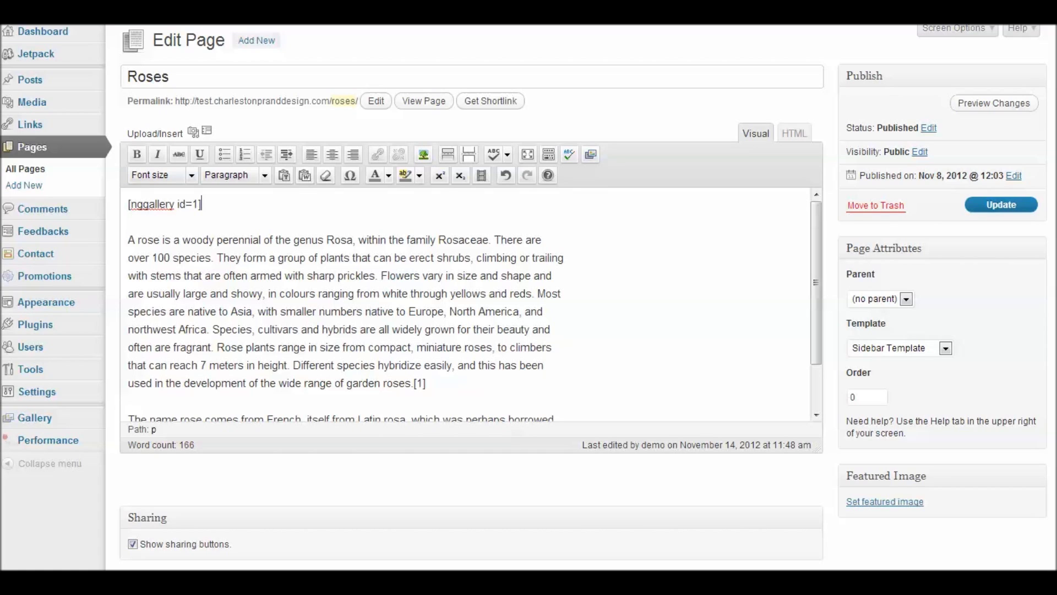
pyautogui.hotkey('alt', 'shift', 'p')
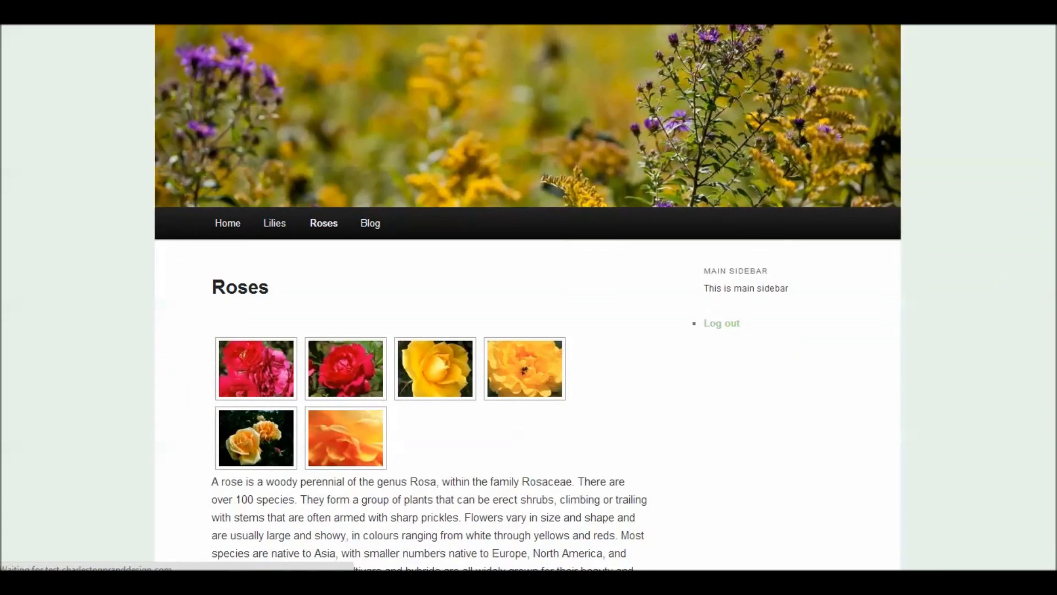
# Browse the live Roses gallery lightbox from the red rose cluster through five pictures, then close it.
pyautogui.scroll(-2, 527, 297)
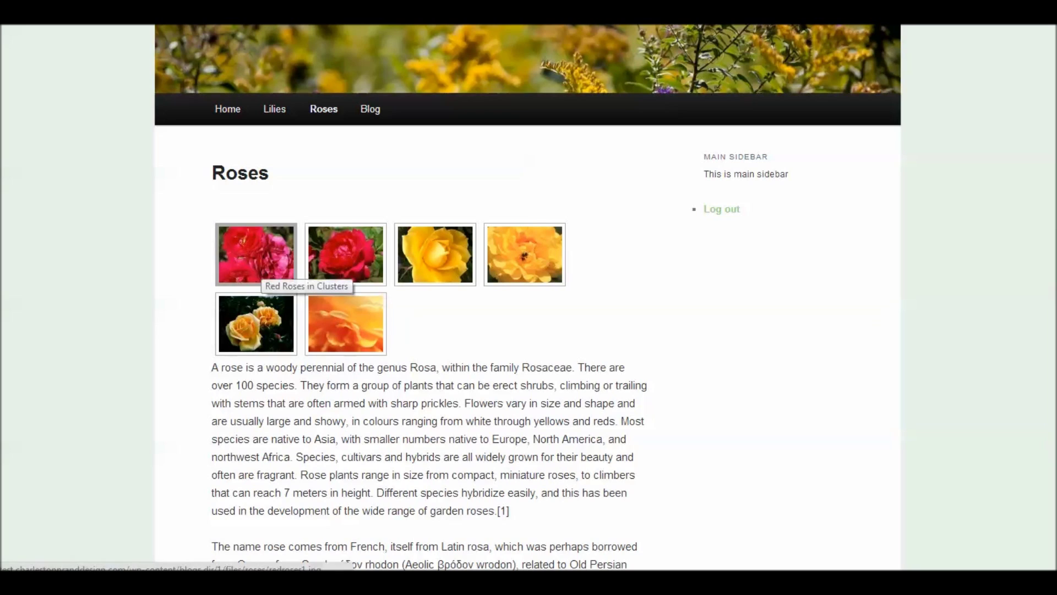
pyautogui.click(256, 264)
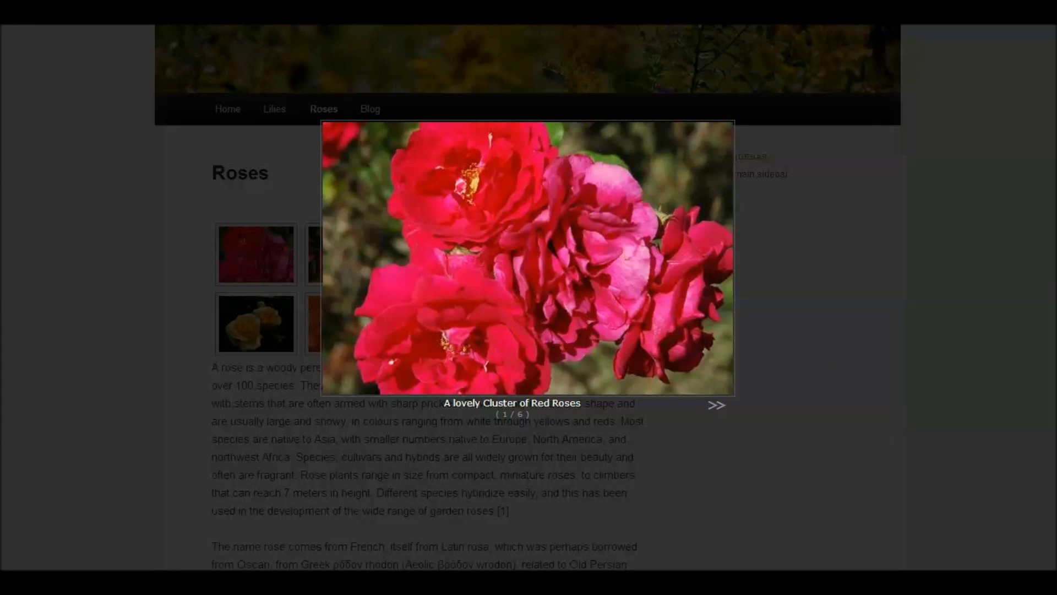
pyautogui.moveTo(444, 403); pyautogui.dragTo(580, 402)
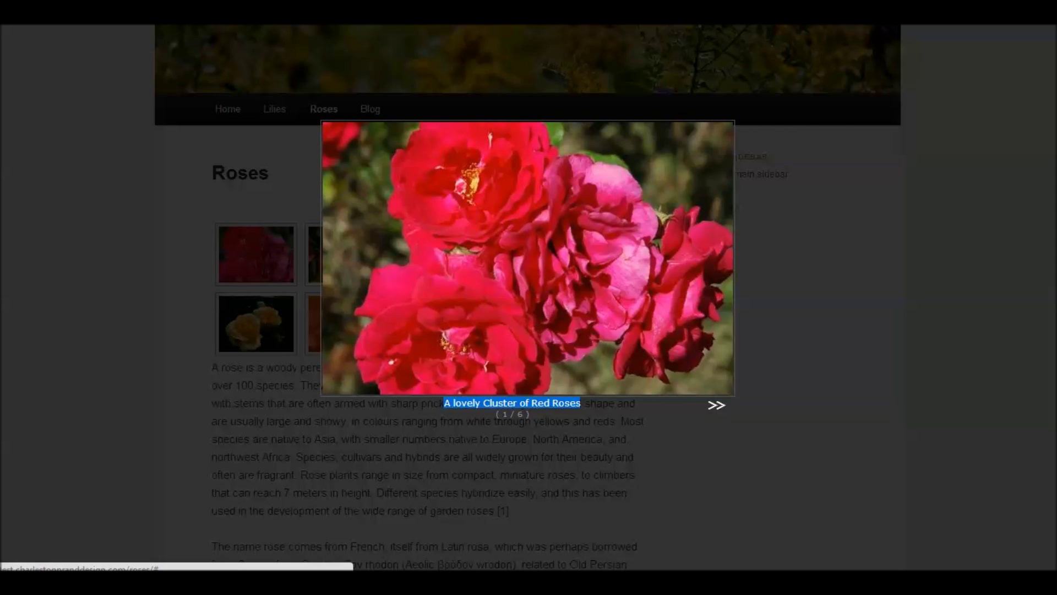
pyautogui.click(716, 405)
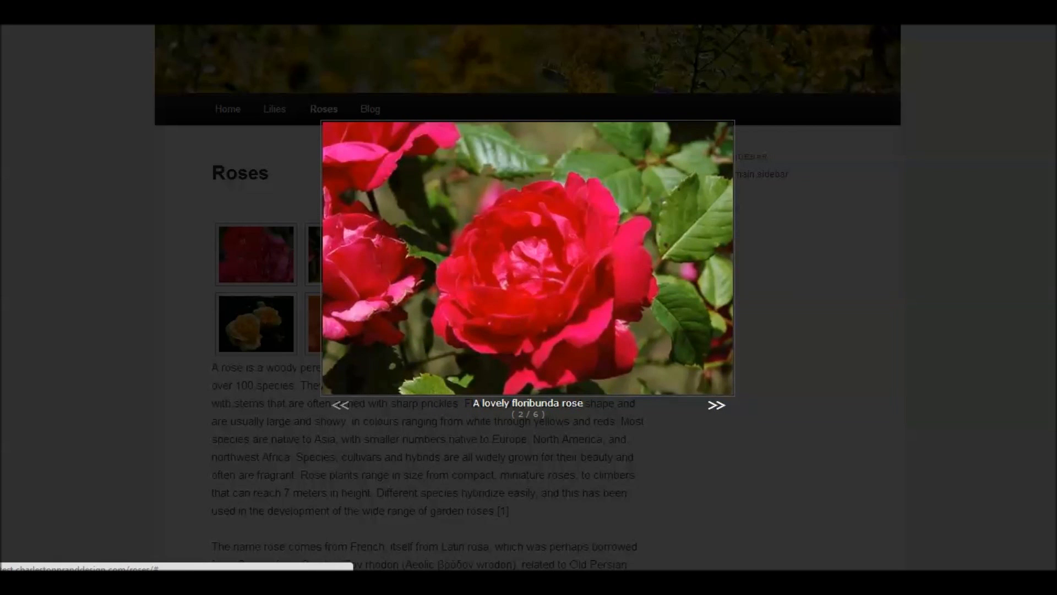
pyautogui.click(716, 404)
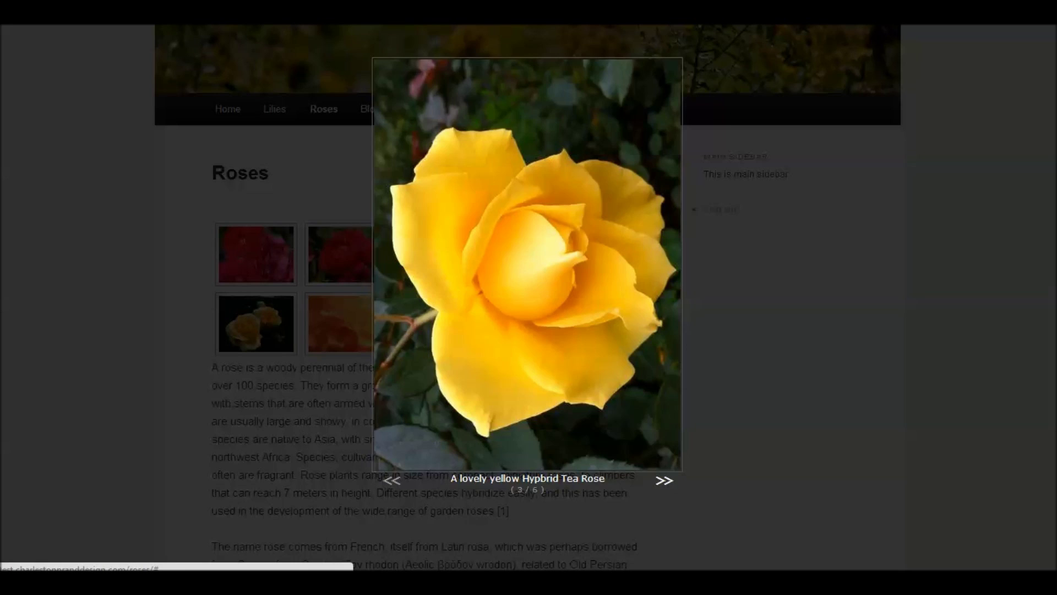
pyautogui.click(664, 480)
pyautogui.click(716, 406)
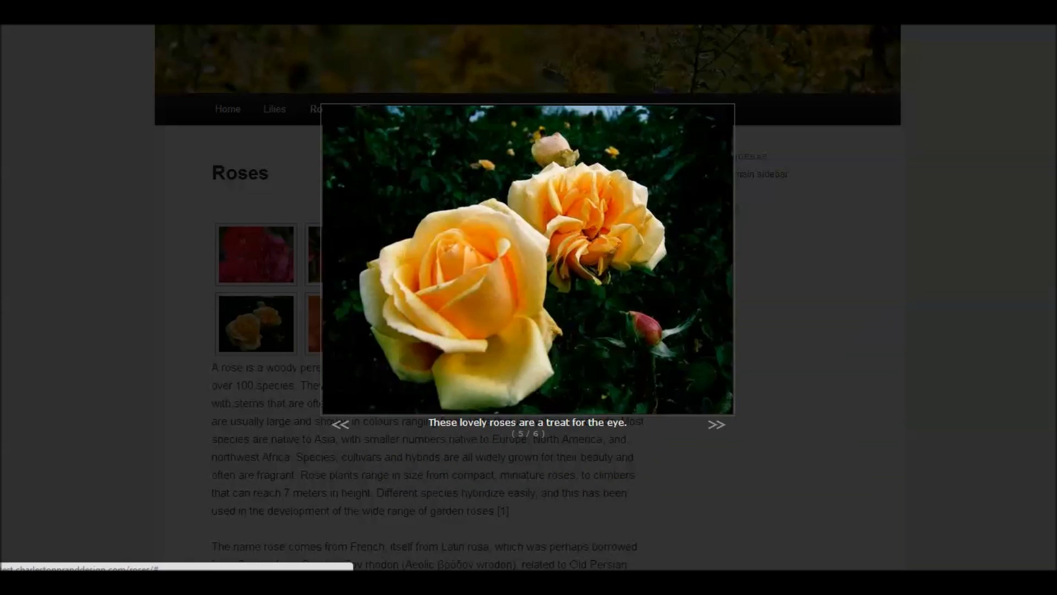
pyautogui.click(719, 422)
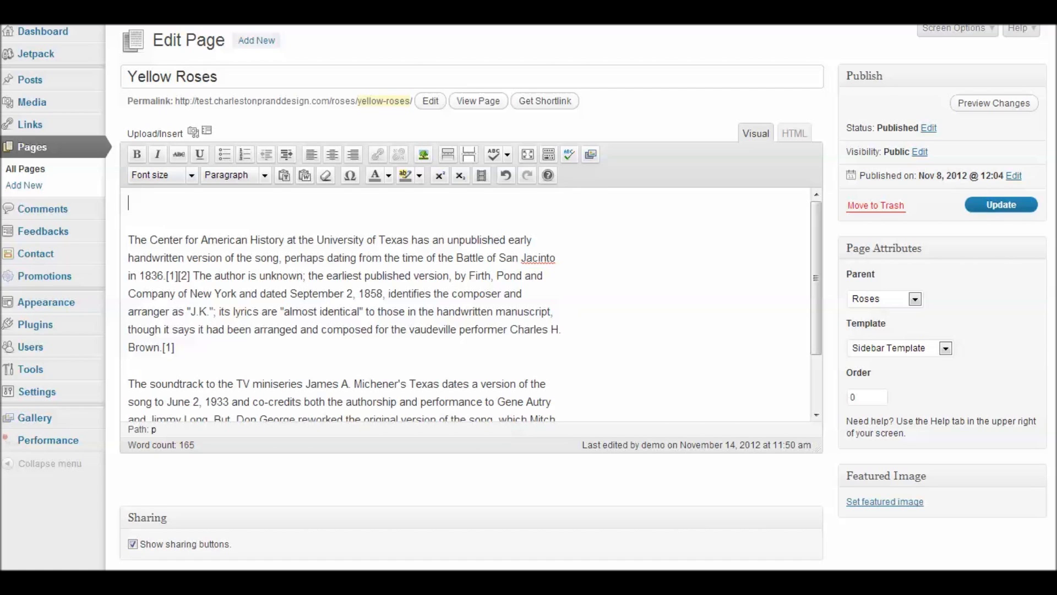
# Insert gallery '2 - Yellow Roses' as an Imagebrowser, adding [imagebrowser id=2] to the page.
pyautogui.click(590, 154)
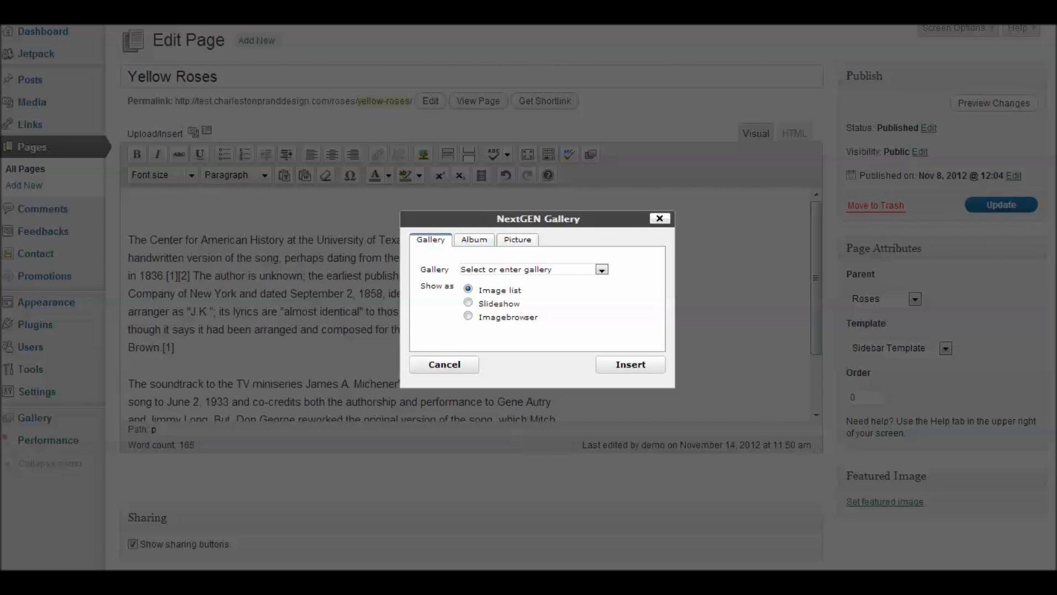
pyautogui.click(602, 269)
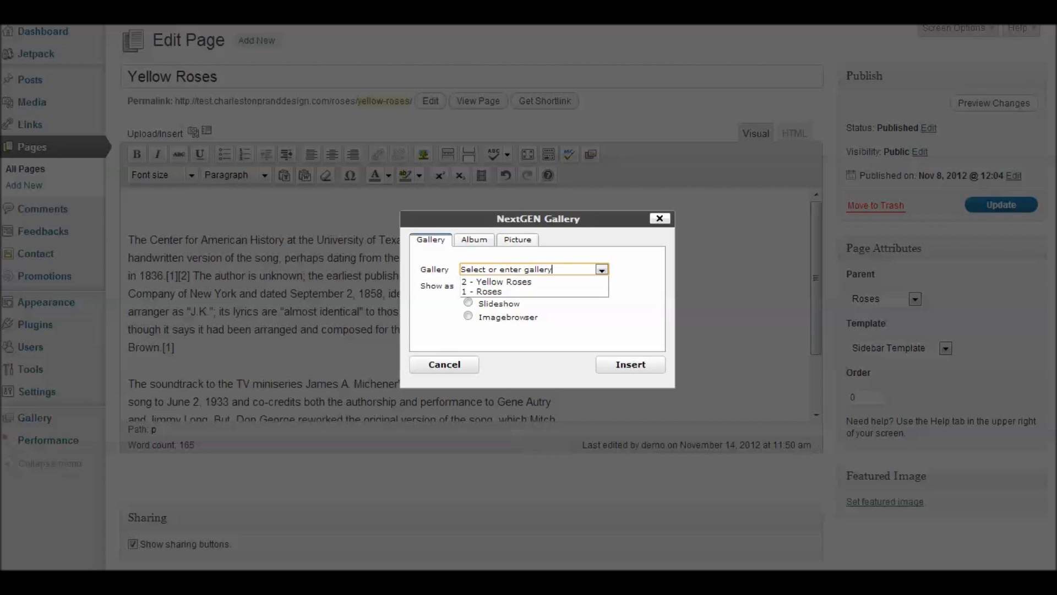
pyautogui.press('Down')
pyautogui.press('Return')
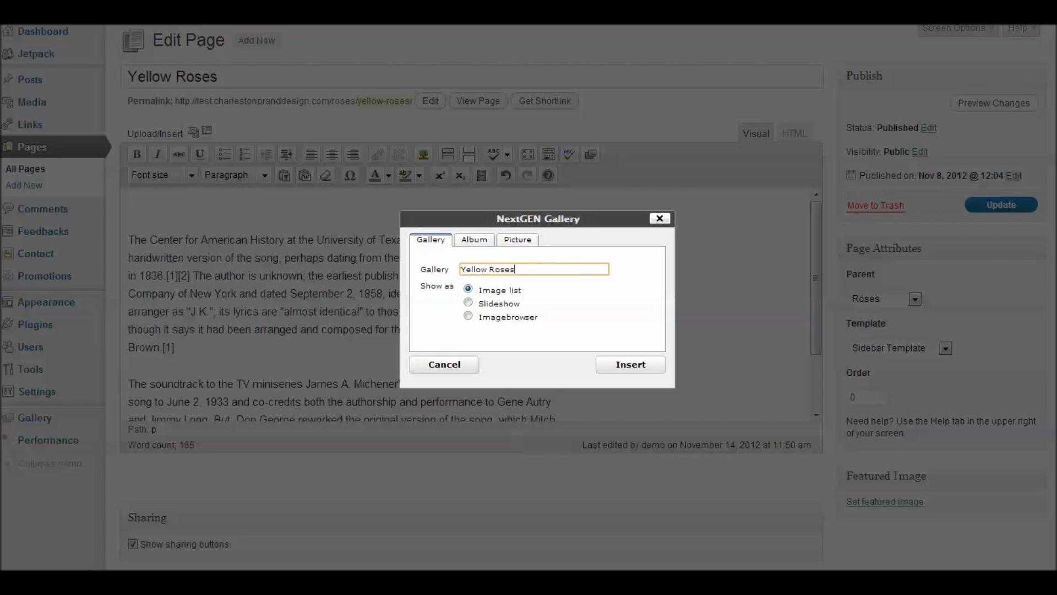
pyautogui.click(468, 316)
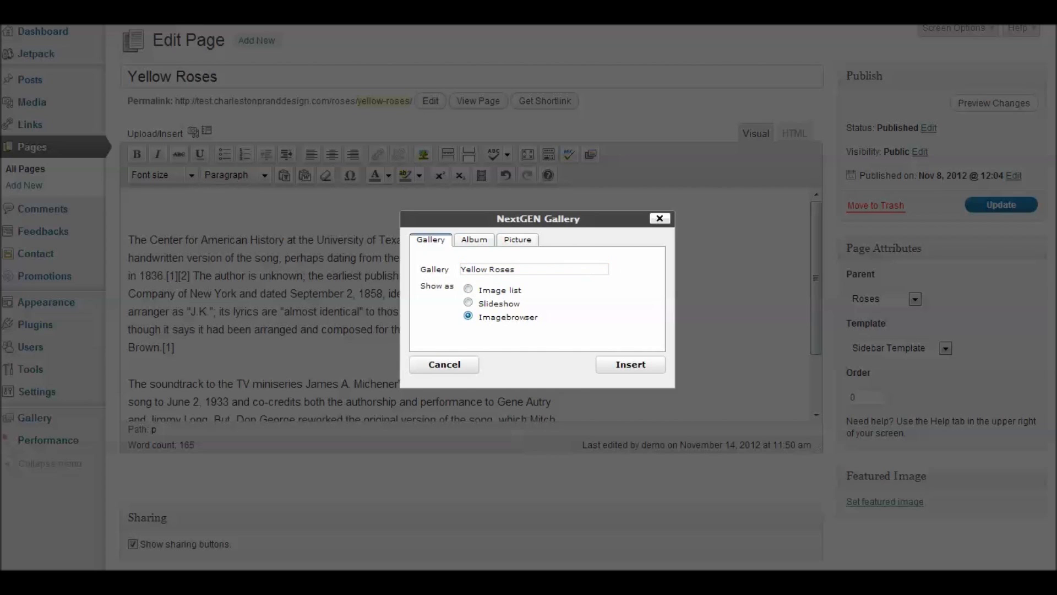
pyautogui.click(630, 364)
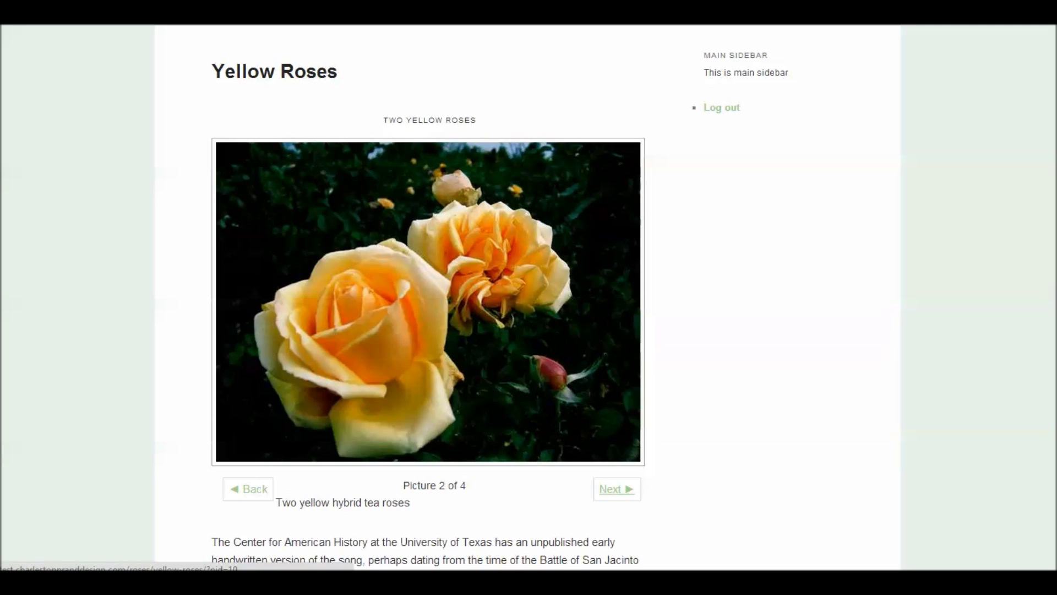
# Step the live Yellow Roses image browser forward to picture 4 of 4.
pyautogui.click(611, 489)
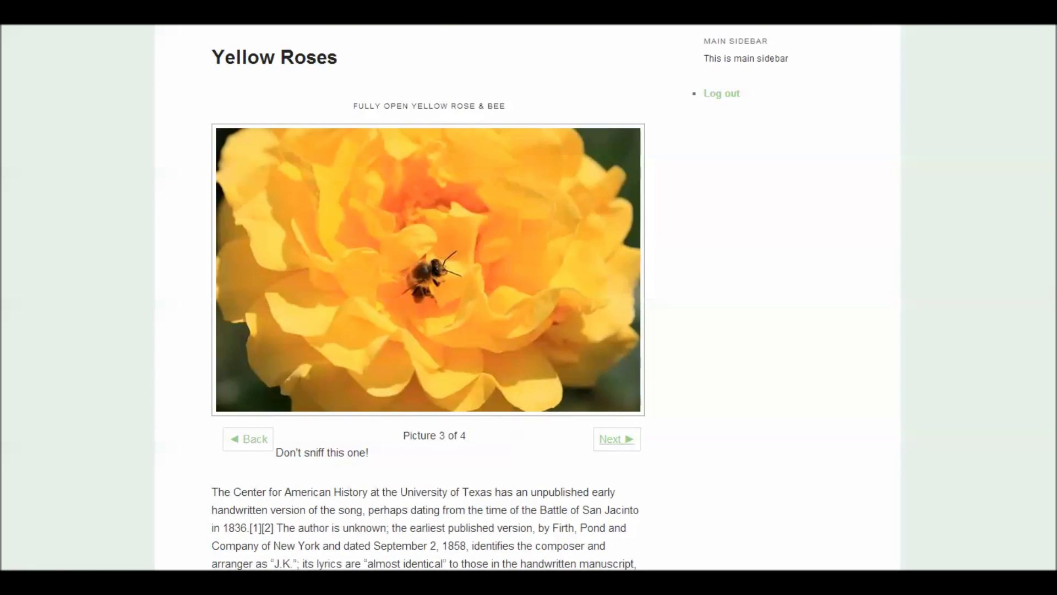
pyautogui.click(612, 439)
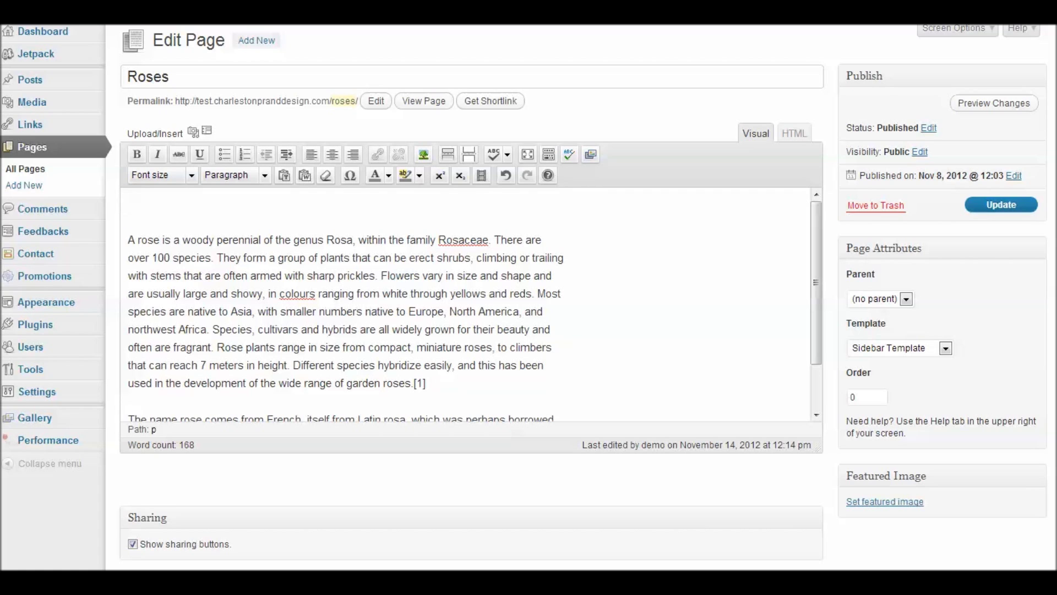
# Insert gallery '1 - Roses' as a Slideshow, placing [slideshow id=1] at the page start.
pyautogui.click(590, 154)
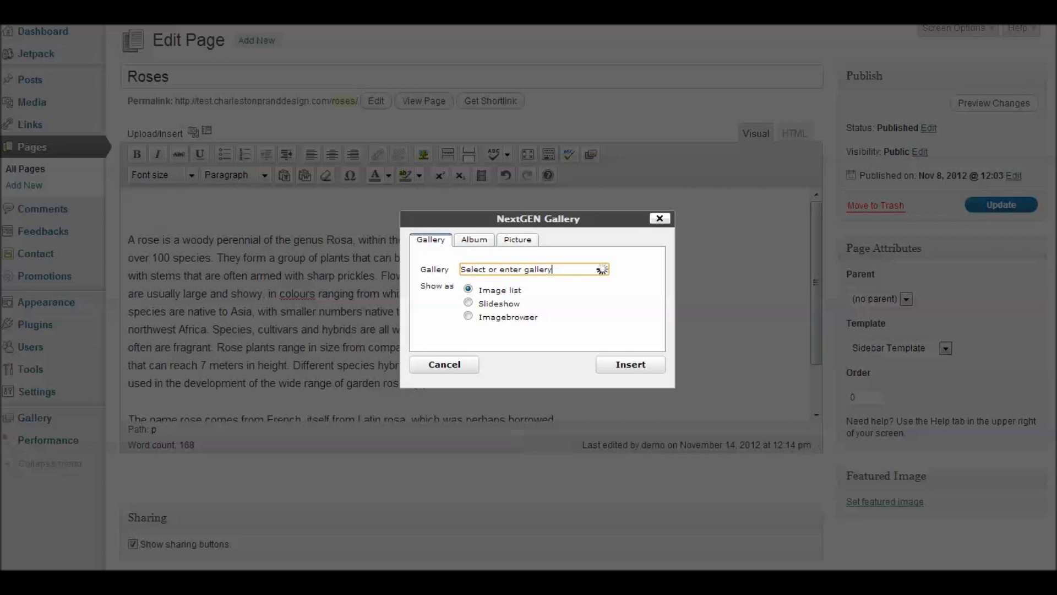
pyautogui.click(602, 270)
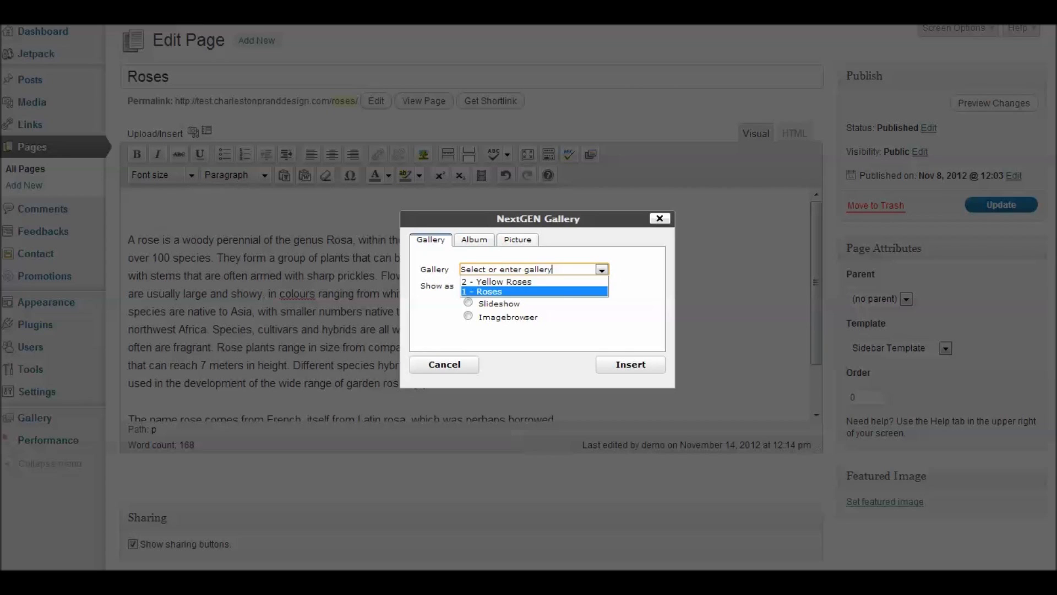
pyautogui.click(495, 291)
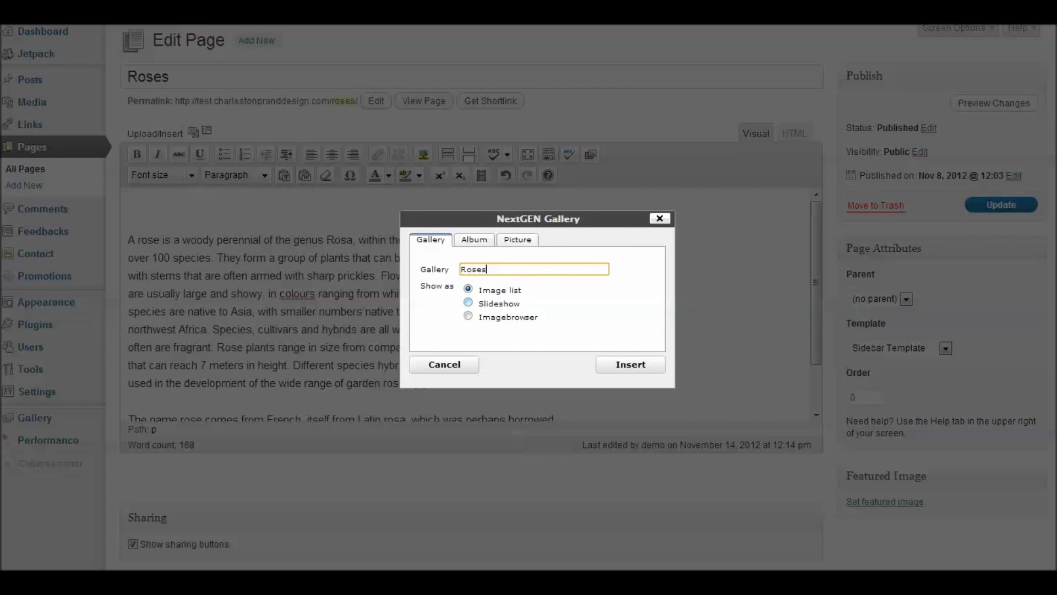
pyautogui.click(468, 302)
pyautogui.click(631, 364)
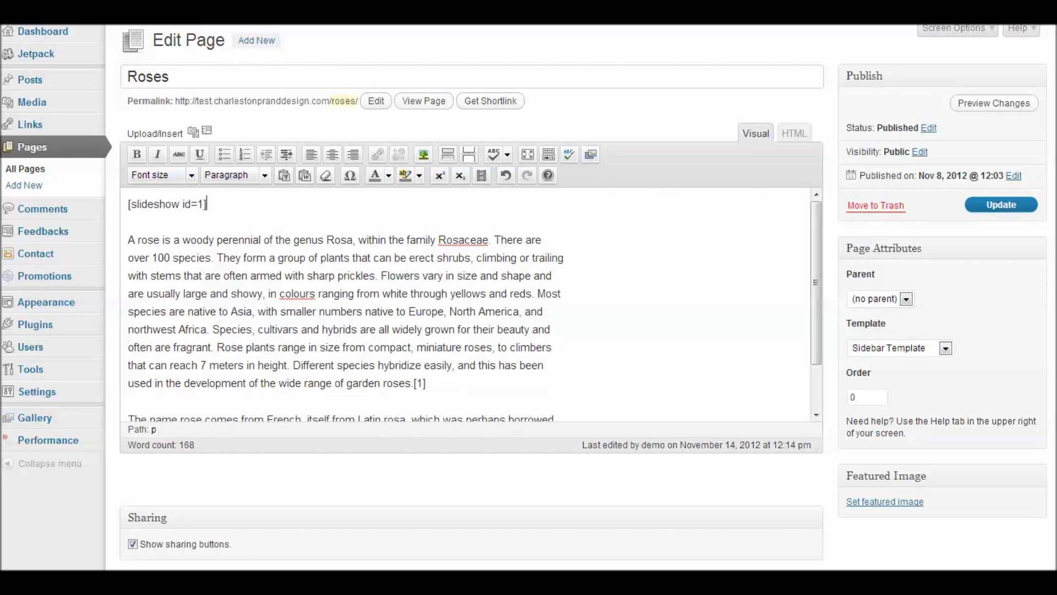
pyautogui.hotkey('ctrl', 'shift', 'Left')
pyautogui.hotkey('ctrl', 'shift', 'Left')
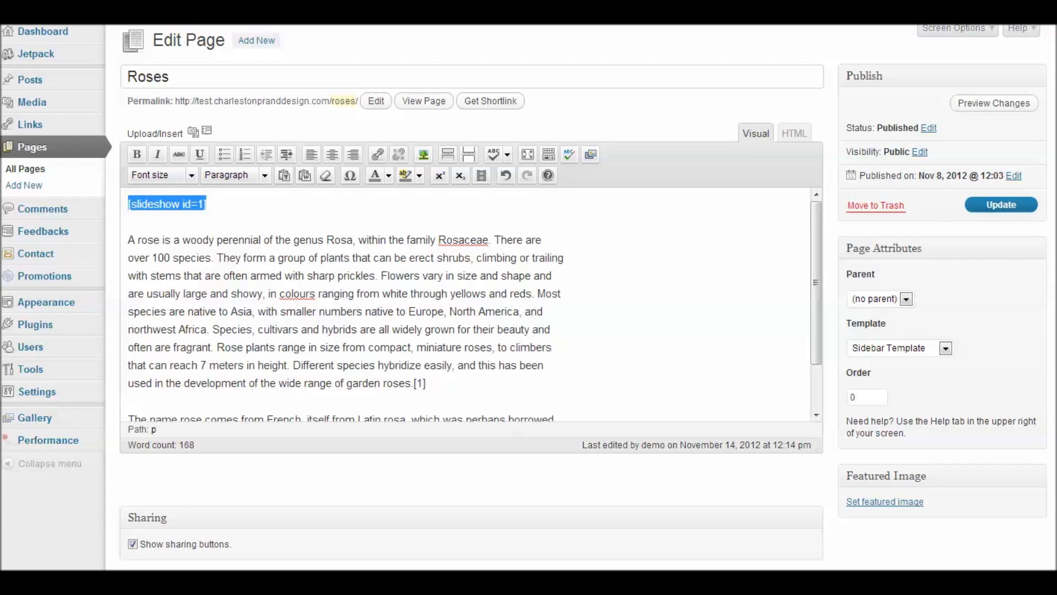
pyautogui.press('Right')
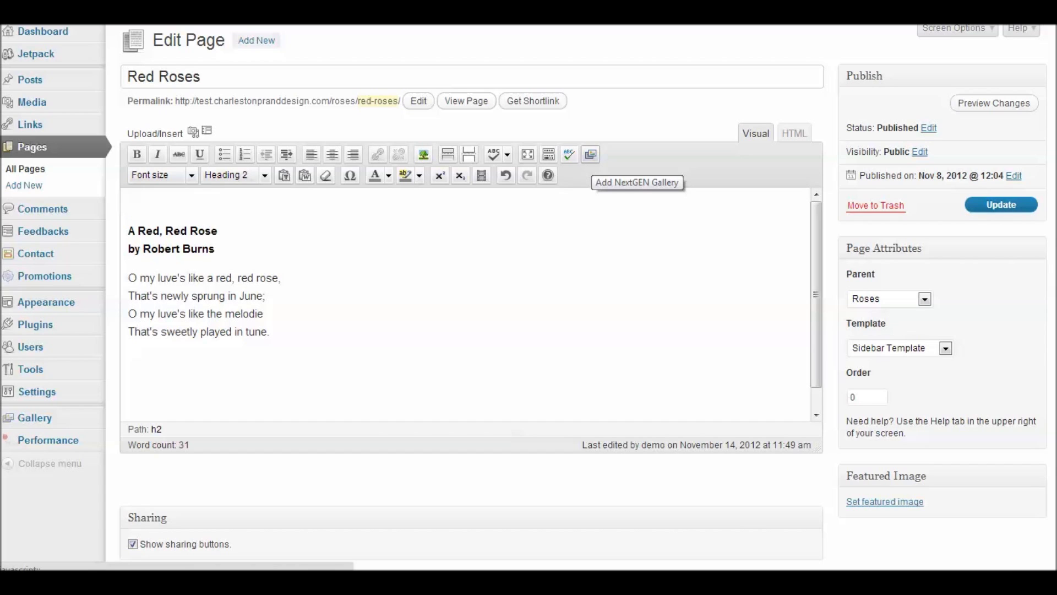
# Choose picture '2 - Close Up of A Red Rose' from the Roses gallery in the Picture tab.
pyautogui.click(590, 155)
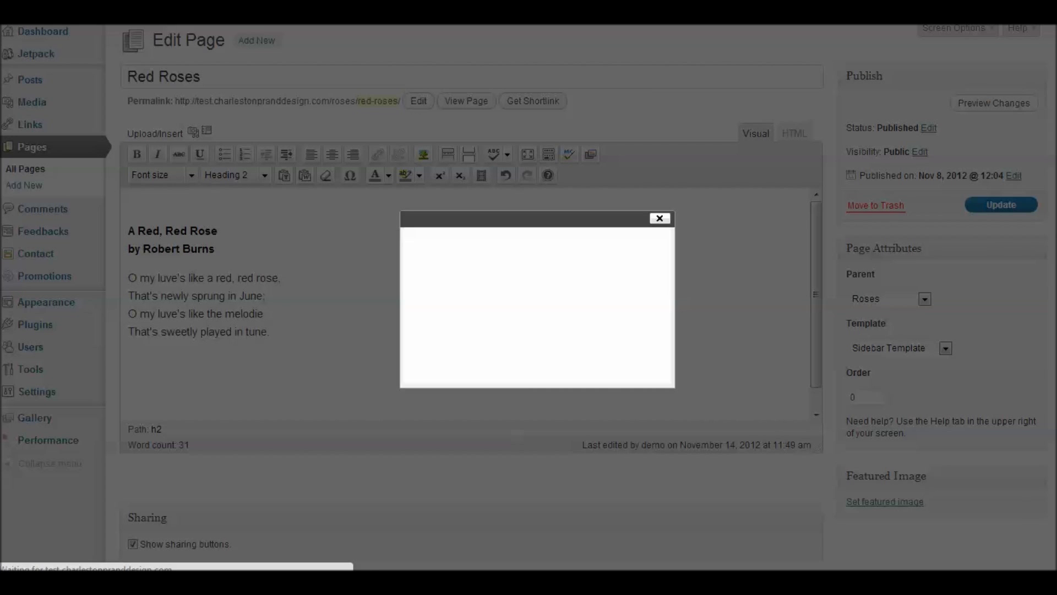
pyautogui.click(601, 270)
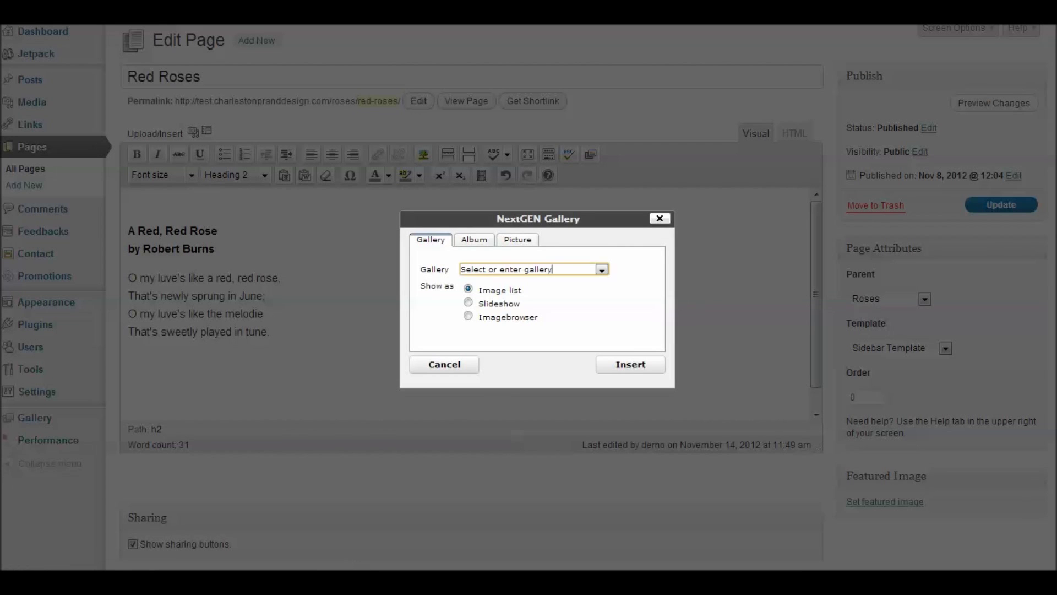
pyautogui.press('Down')
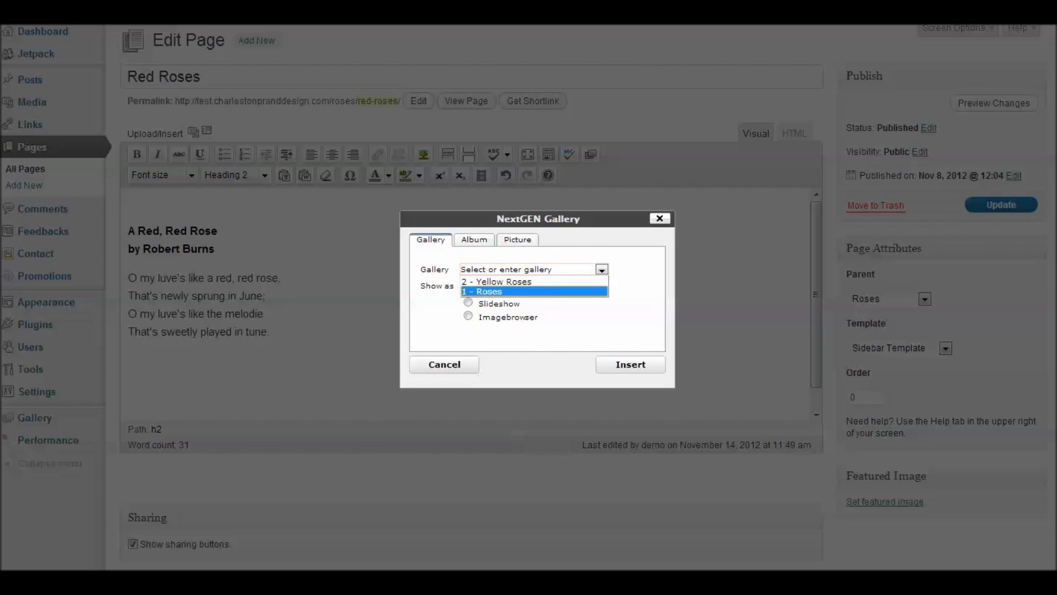
pyautogui.press('Return')
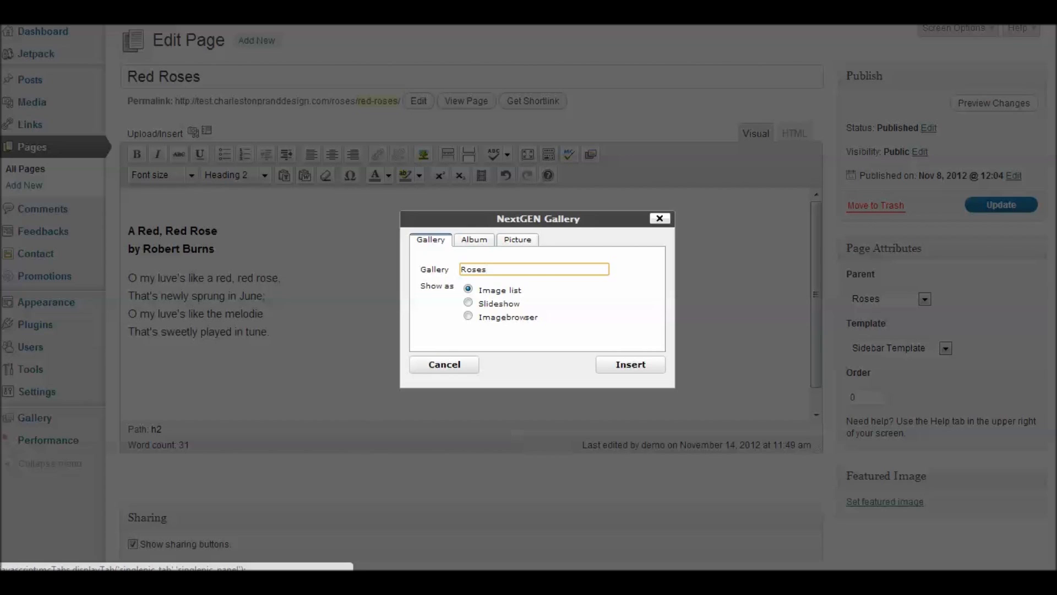
pyautogui.click(517, 240)
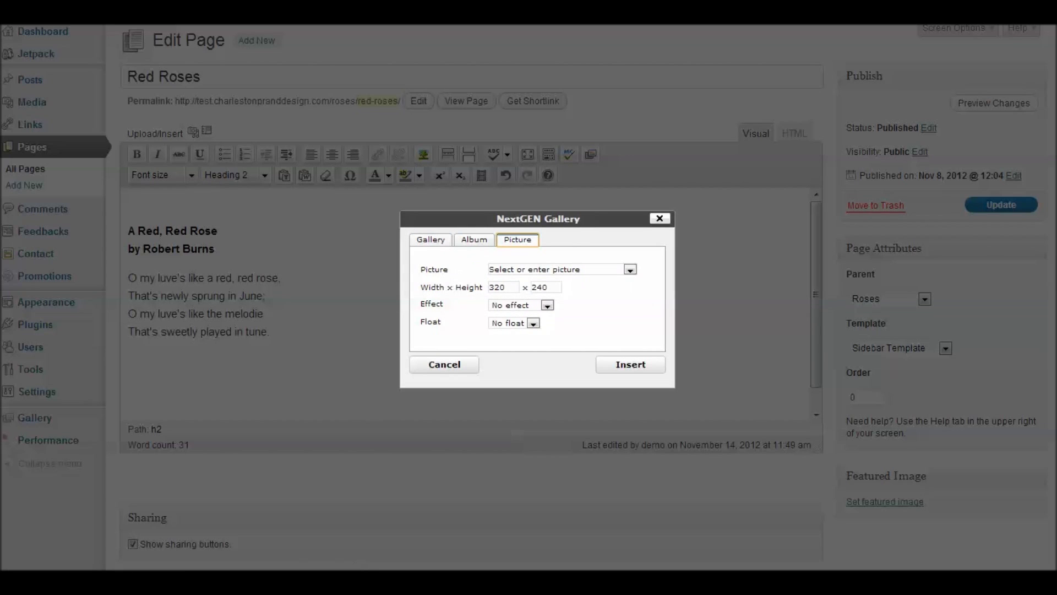
pyautogui.click(630, 269)
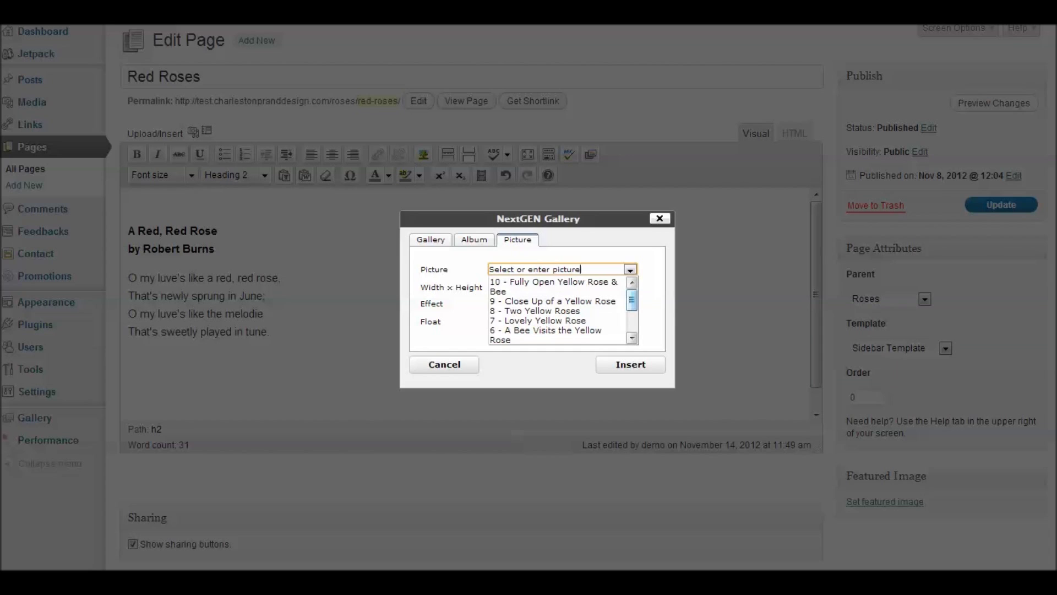
pyautogui.moveTo(631, 300); pyautogui.dragTo(631, 319)
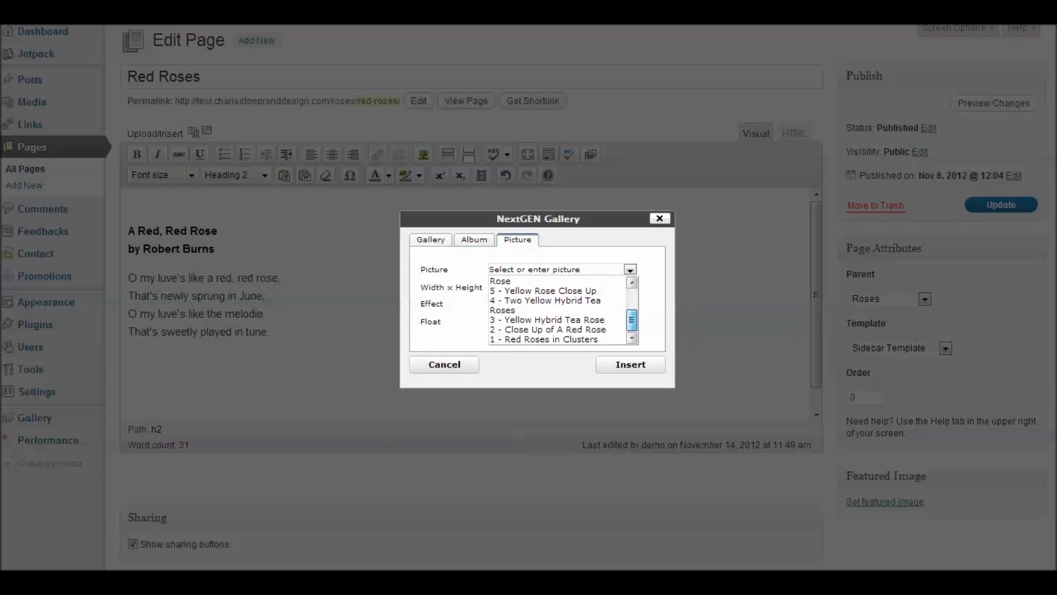
pyautogui.click(548, 329)
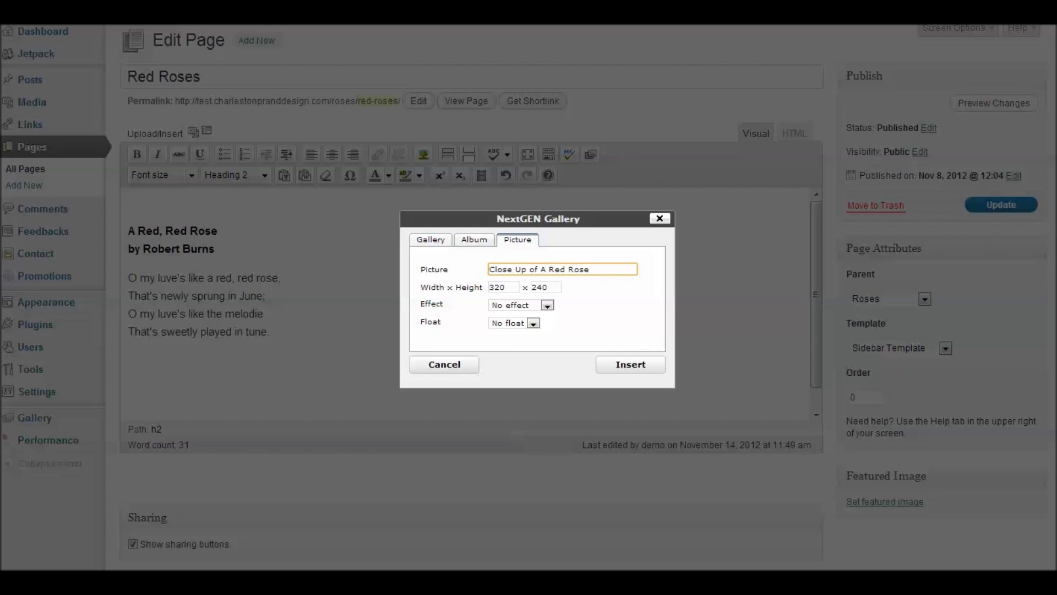
# Keep No effect, set Float to Left, and insert the 320×240 singlepic shortcode.
pyautogui.click(547, 305)
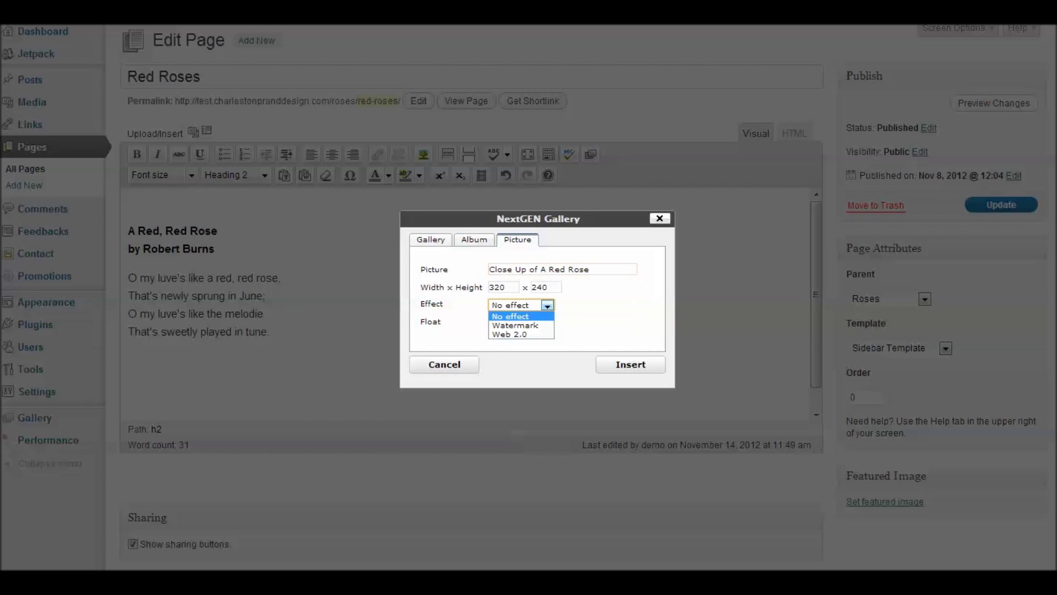
pyautogui.press('Return')
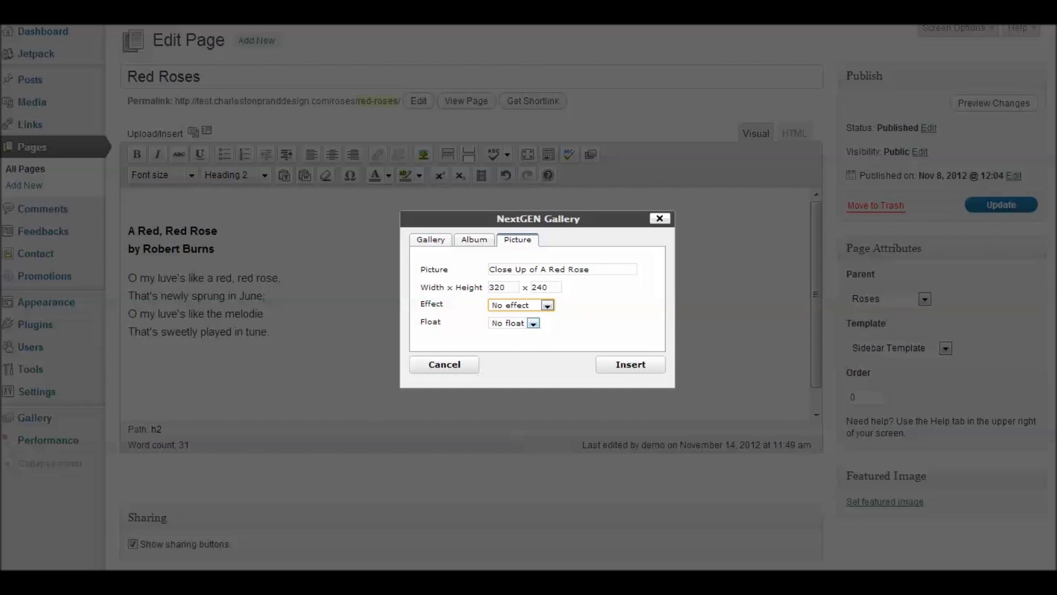
pyautogui.press('Tab')
pyautogui.hotkey('alt', 'Down')
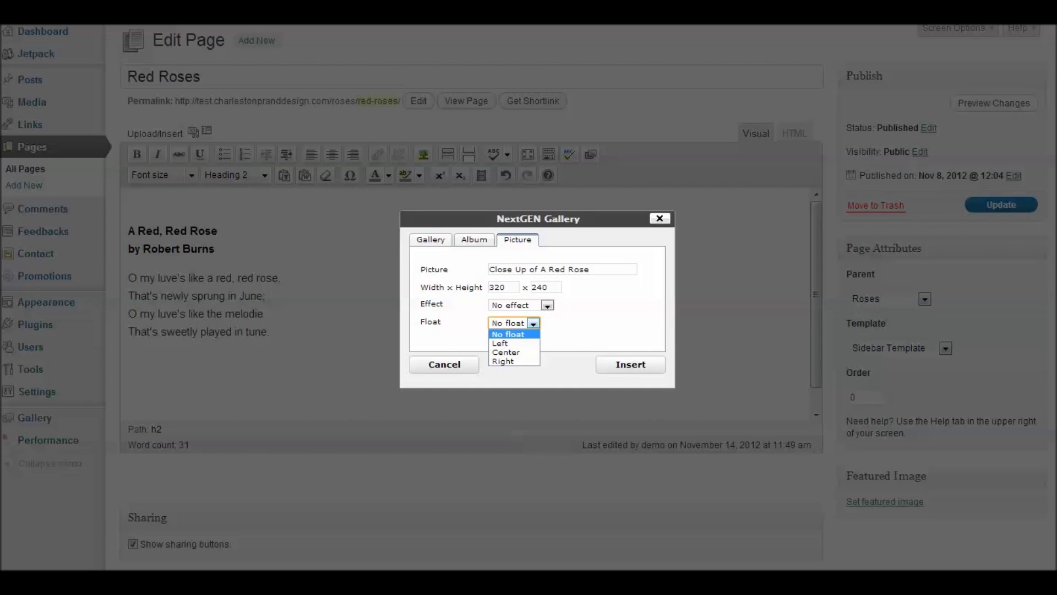
pyautogui.press('Down')
pyautogui.press('Down')
pyautogui.press('Up')
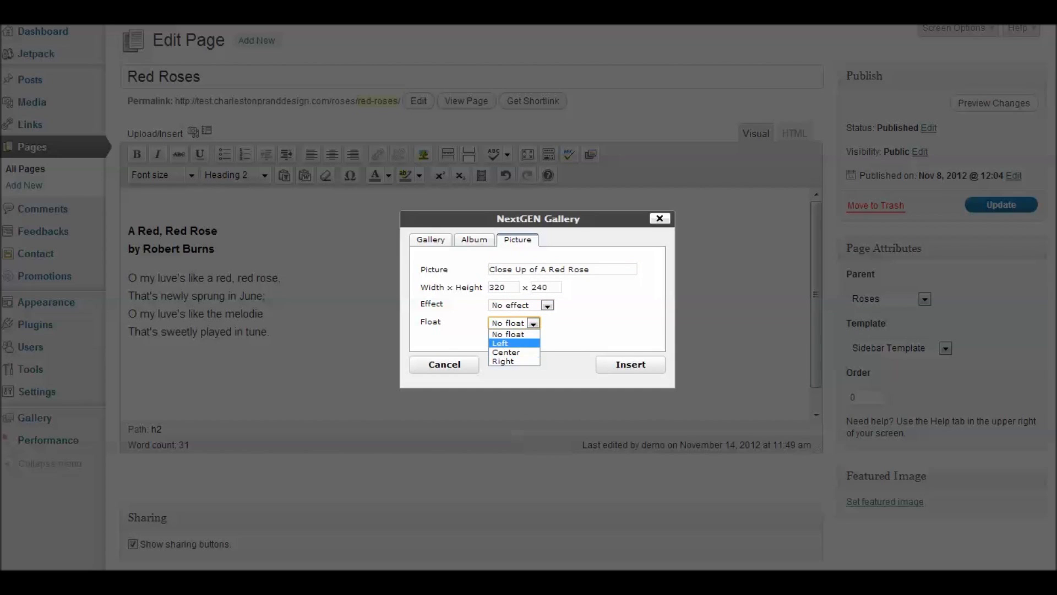
pyautogui.press('Return')
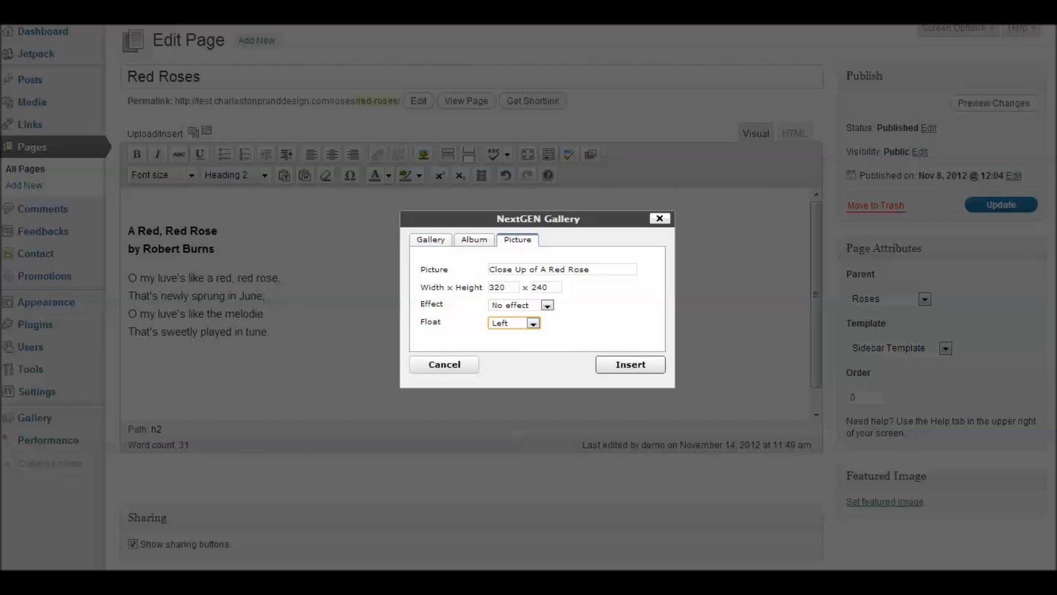
pyautogui.press('Return')
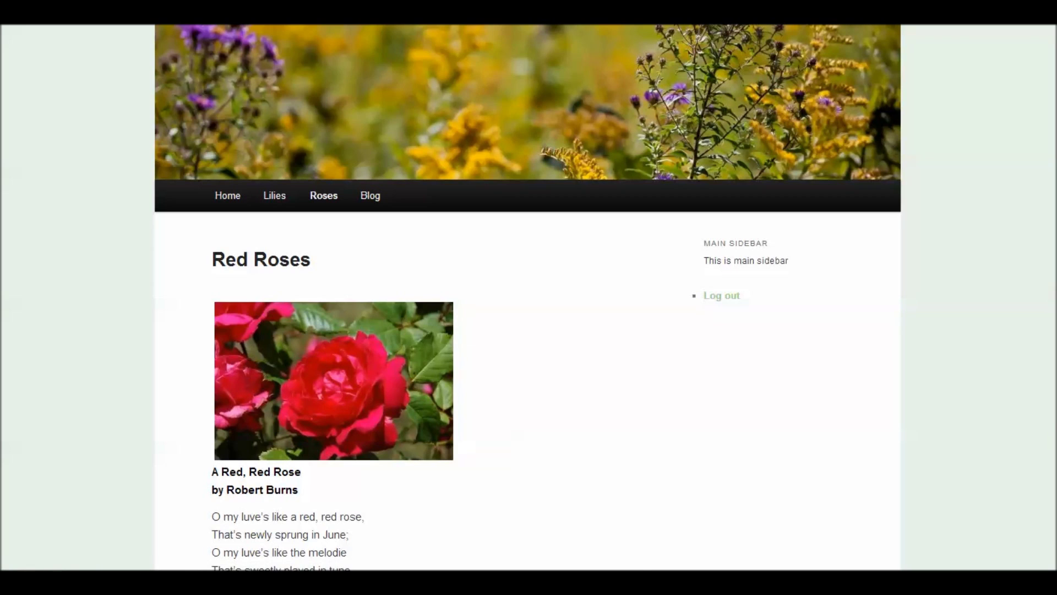
# Scroll through the live Red Roses page to check the rose photo above the poem.
pyautogui.scroll(-2, 527, 297)
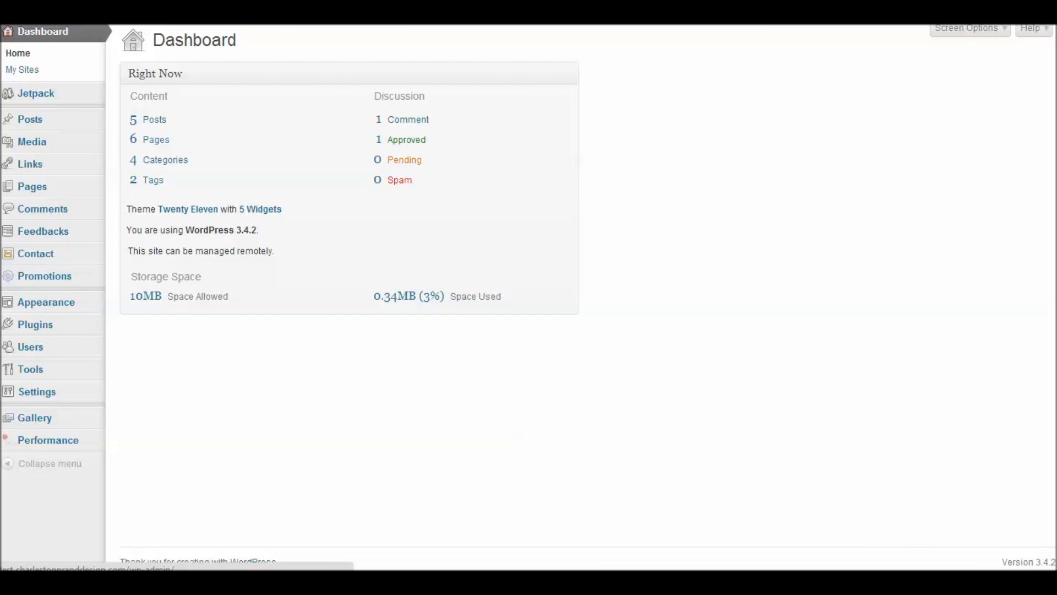
# Add a NextGEN Slideshow widget to the Main Sidebar on the Widgets page.
pyautogui.click(46, 302)
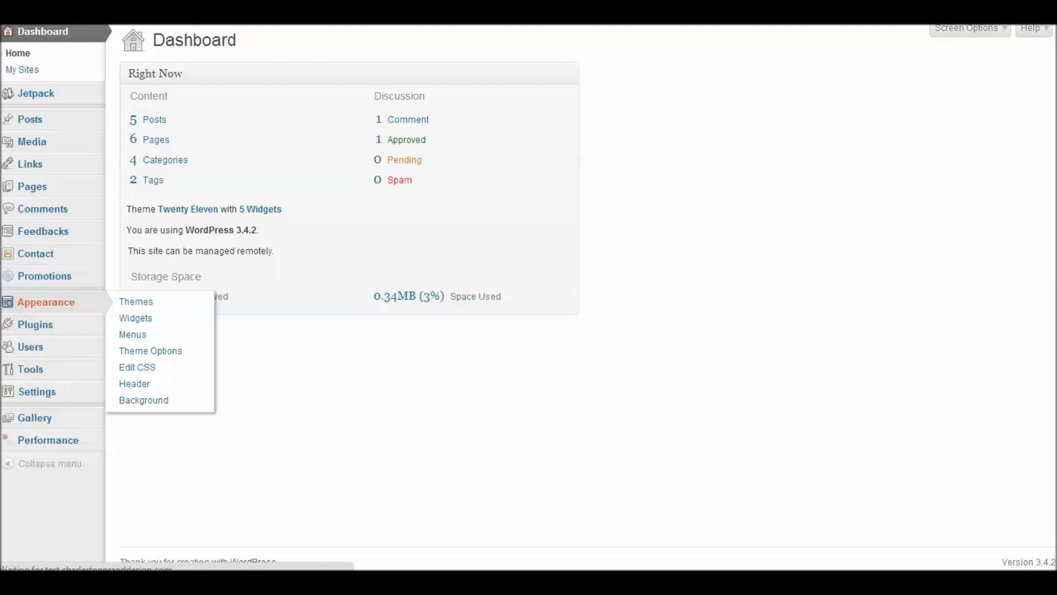
pyautogui.click(135, 318)
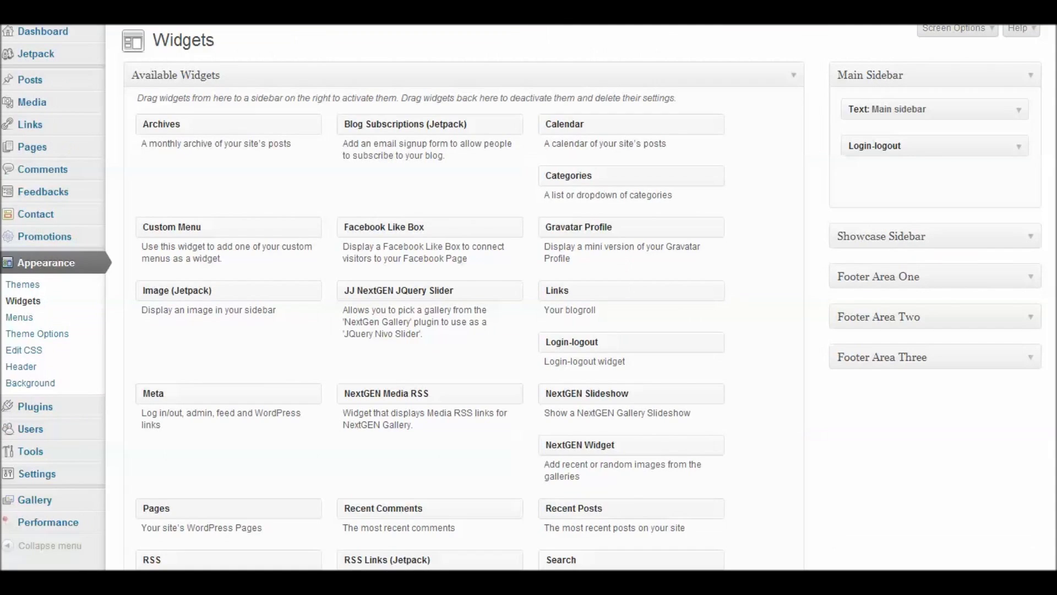
pyautogui.moveTo(587, 393); pyautogui.dragTo(886, 173)
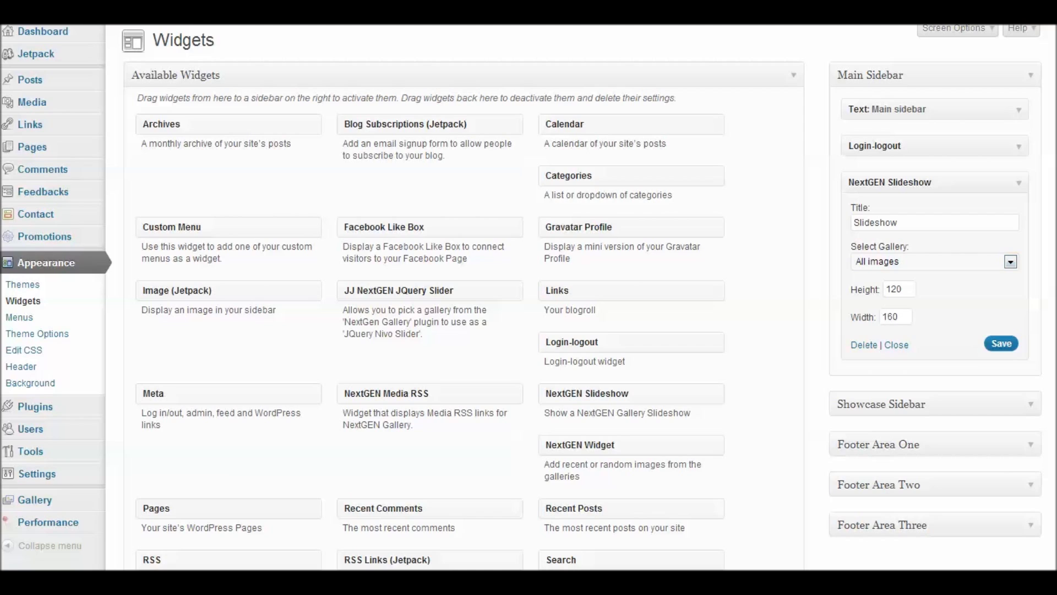
# Title the slideshow widget 'Yellow Roses', set its gallery to yellow-roses, and save it.
pyautogui.doubleClick(875, 223)
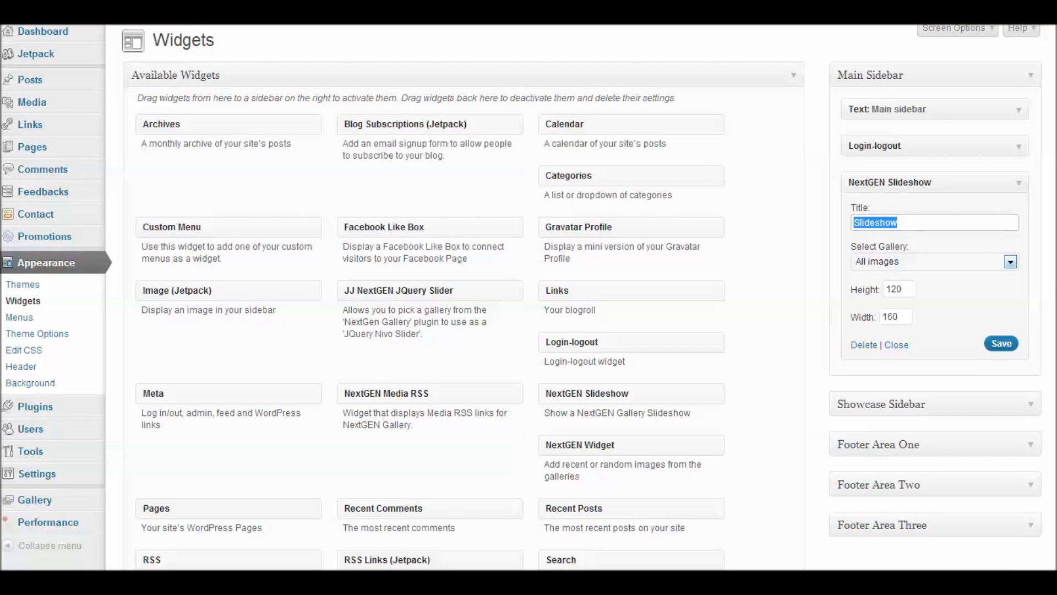
pyautogui.write('Your')
pyautogui.press('BackSpace')
pyautogui.press('BackSpace')
pyautogui.press('BackSpace')
pyautogui.write('Ell')
pyautogui.press('BackSpace')
pyautogui.press('BackSpace')
pyautogui.press('BackSpace')
pyautogui.write('ellow Roses')
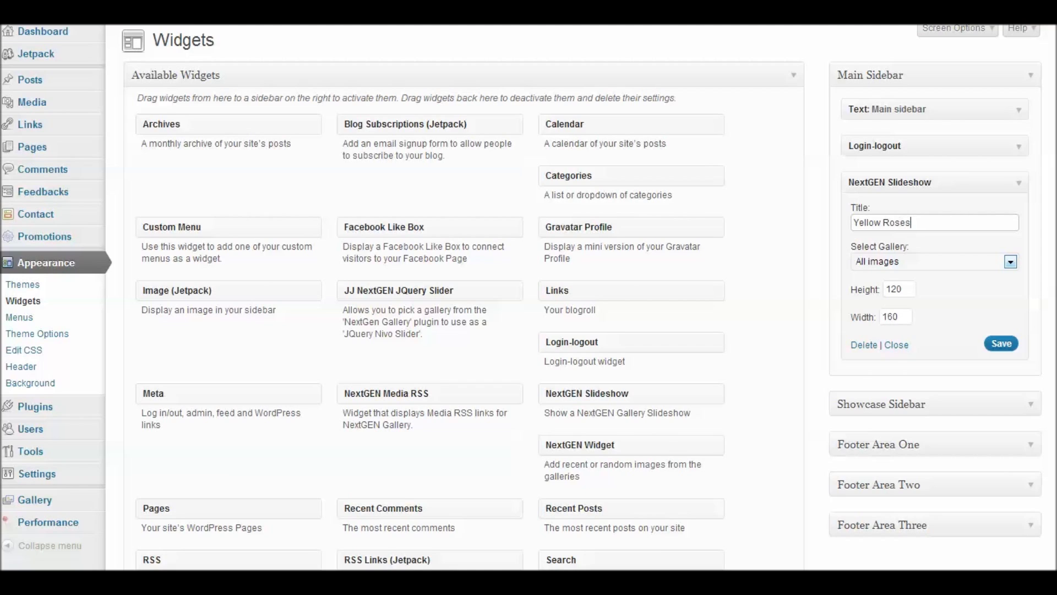
pyautogui.click(1010, 262)
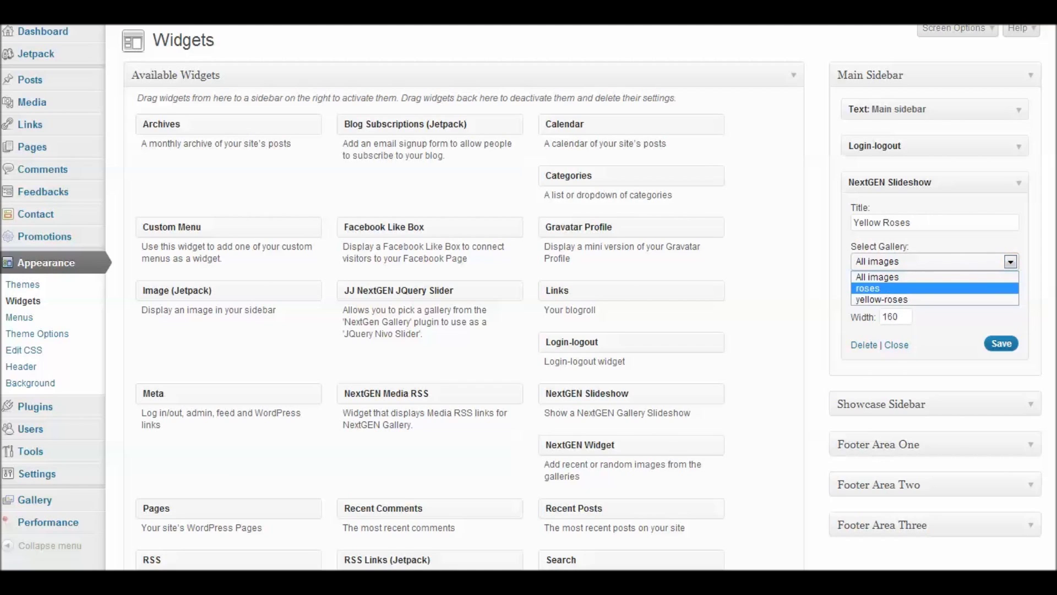
pyautogui.click(880, 298)
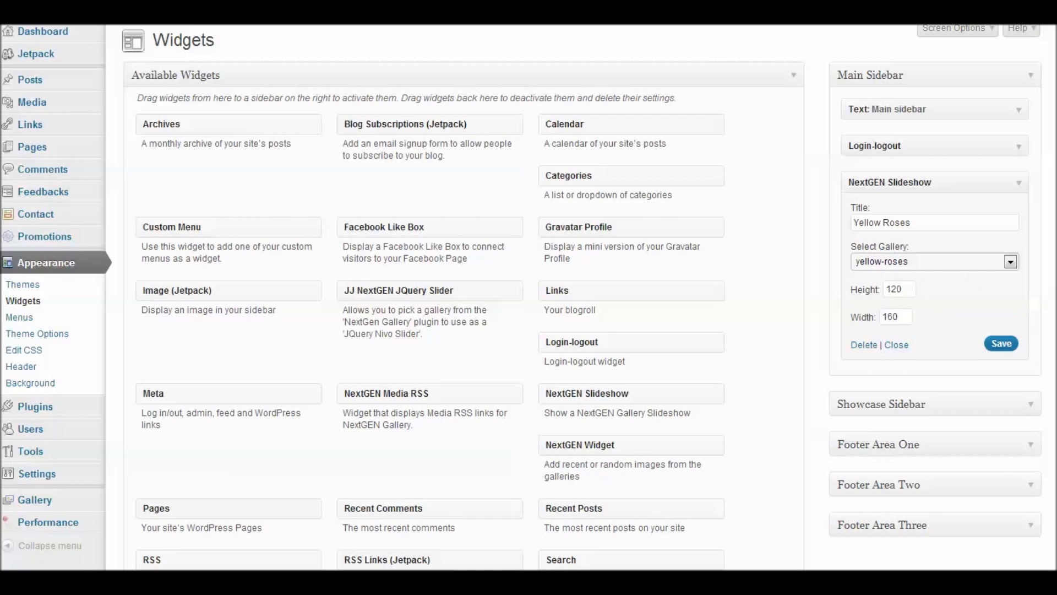
pyautogui.press('Tab')
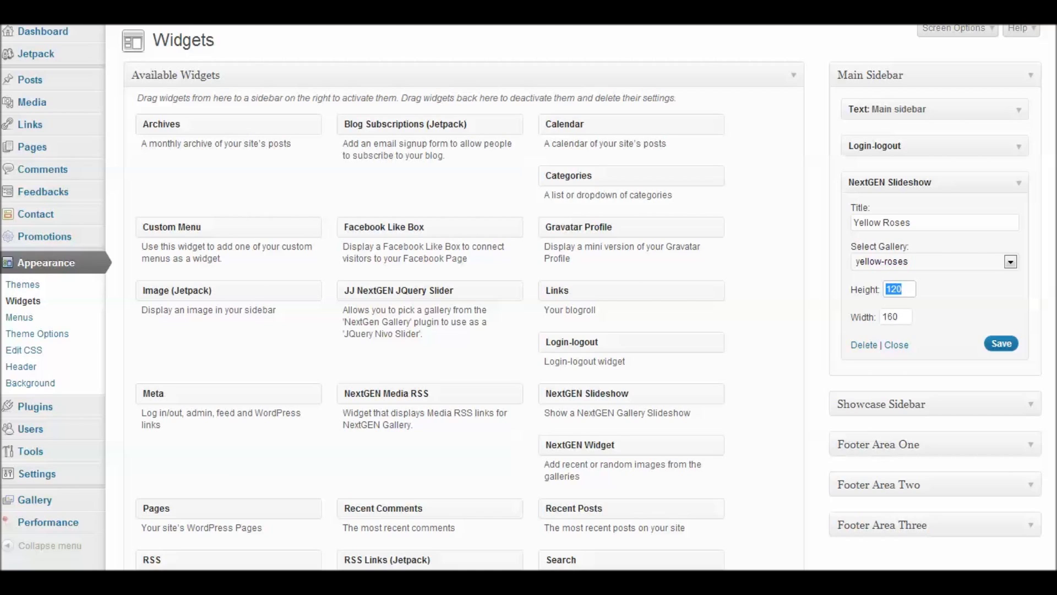
pyautogui.click(1001, 343)
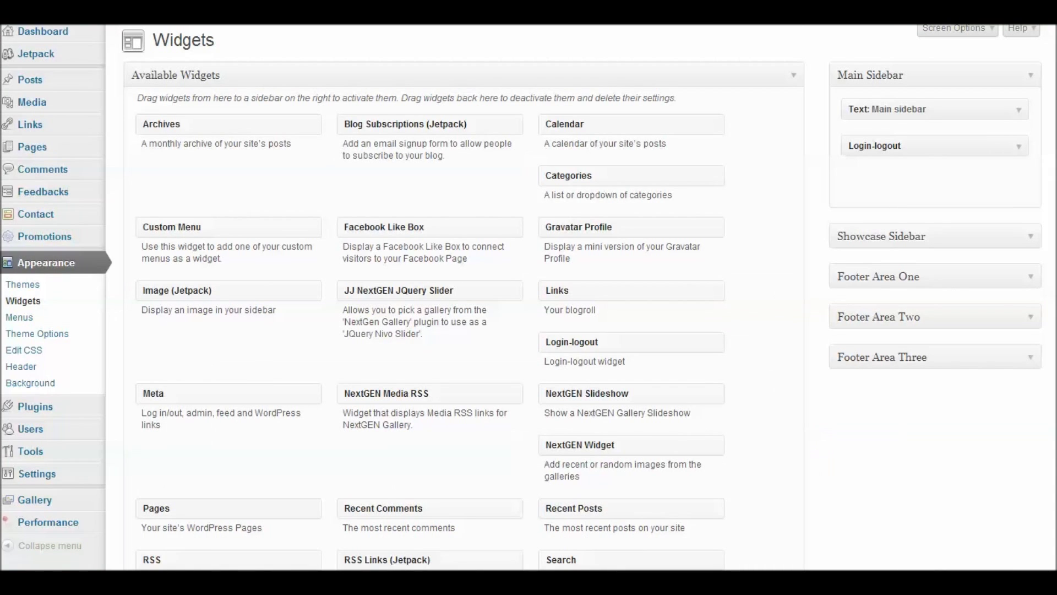
# Add a NextGEN Widget to the Main Sidebar titled 'Roses' and save it.
pyautogui.moveTo(579, 445); pyautogui.dragTo(881, 182)
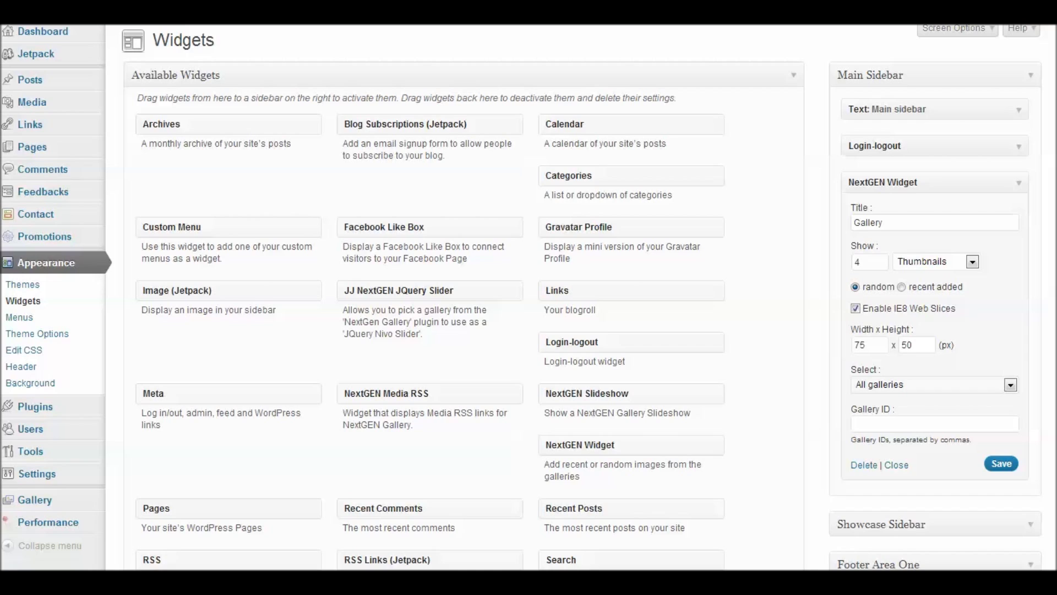
pyautogui.doubleClick(868, 222)
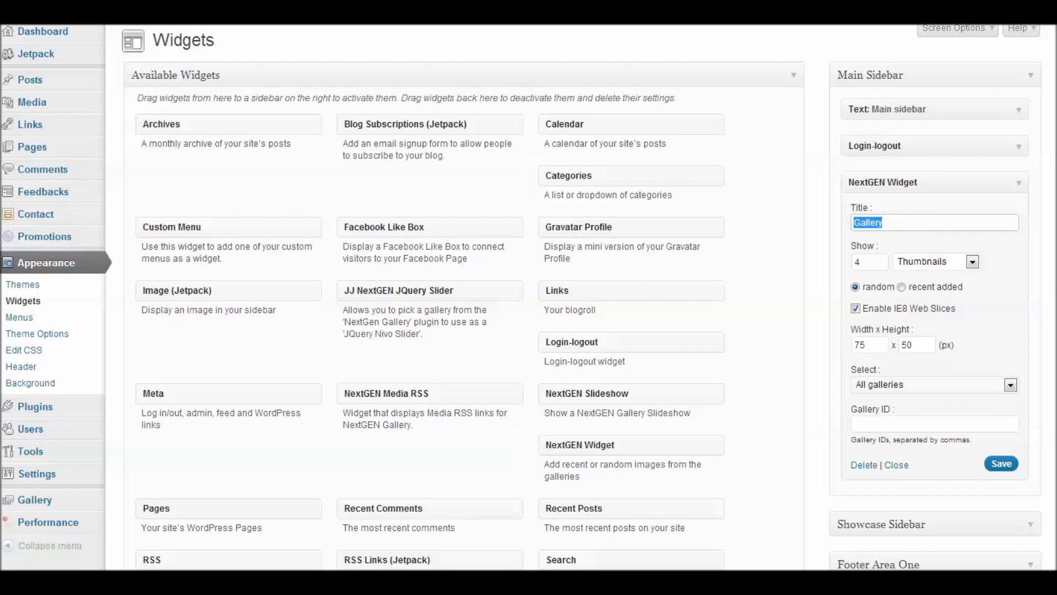
pyautogui.write('Roses')
pyautogui.press('Return')
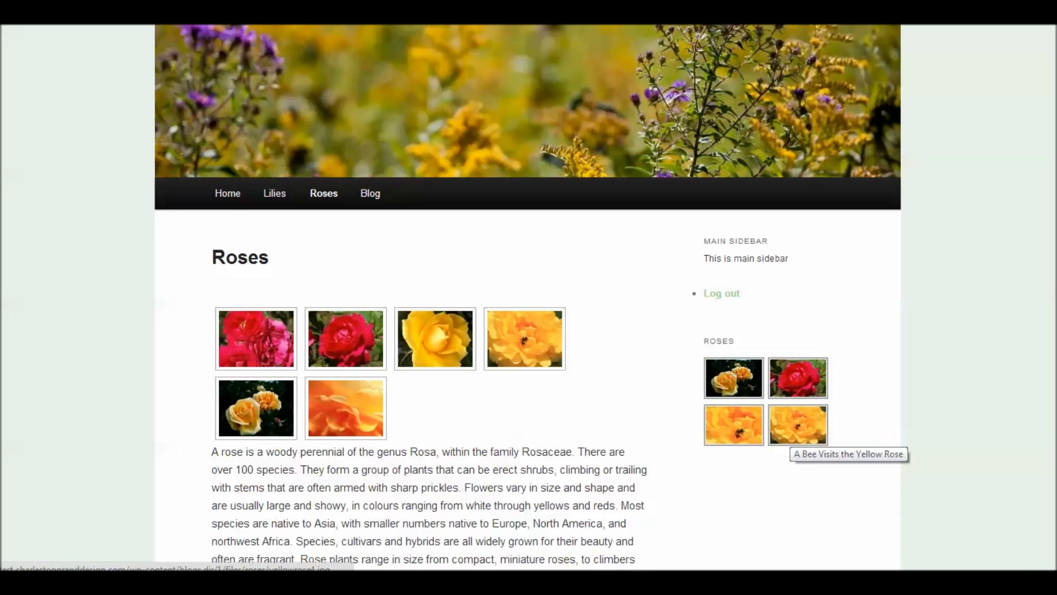
# Open the bee-on-yellow-rose sidebar thumbnail in the lightbox.
pyautogui.click(796, 435)
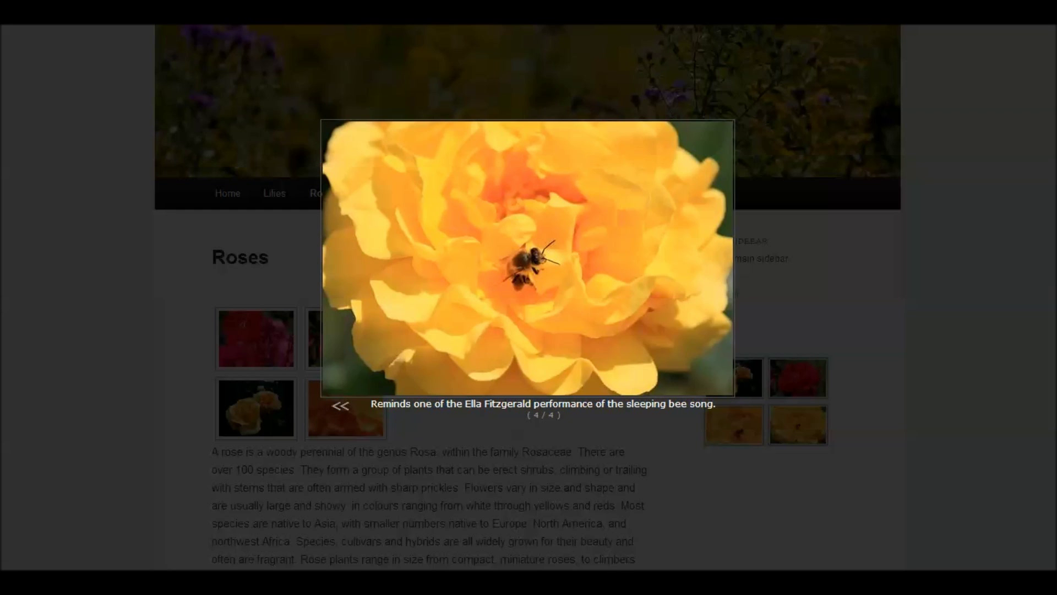